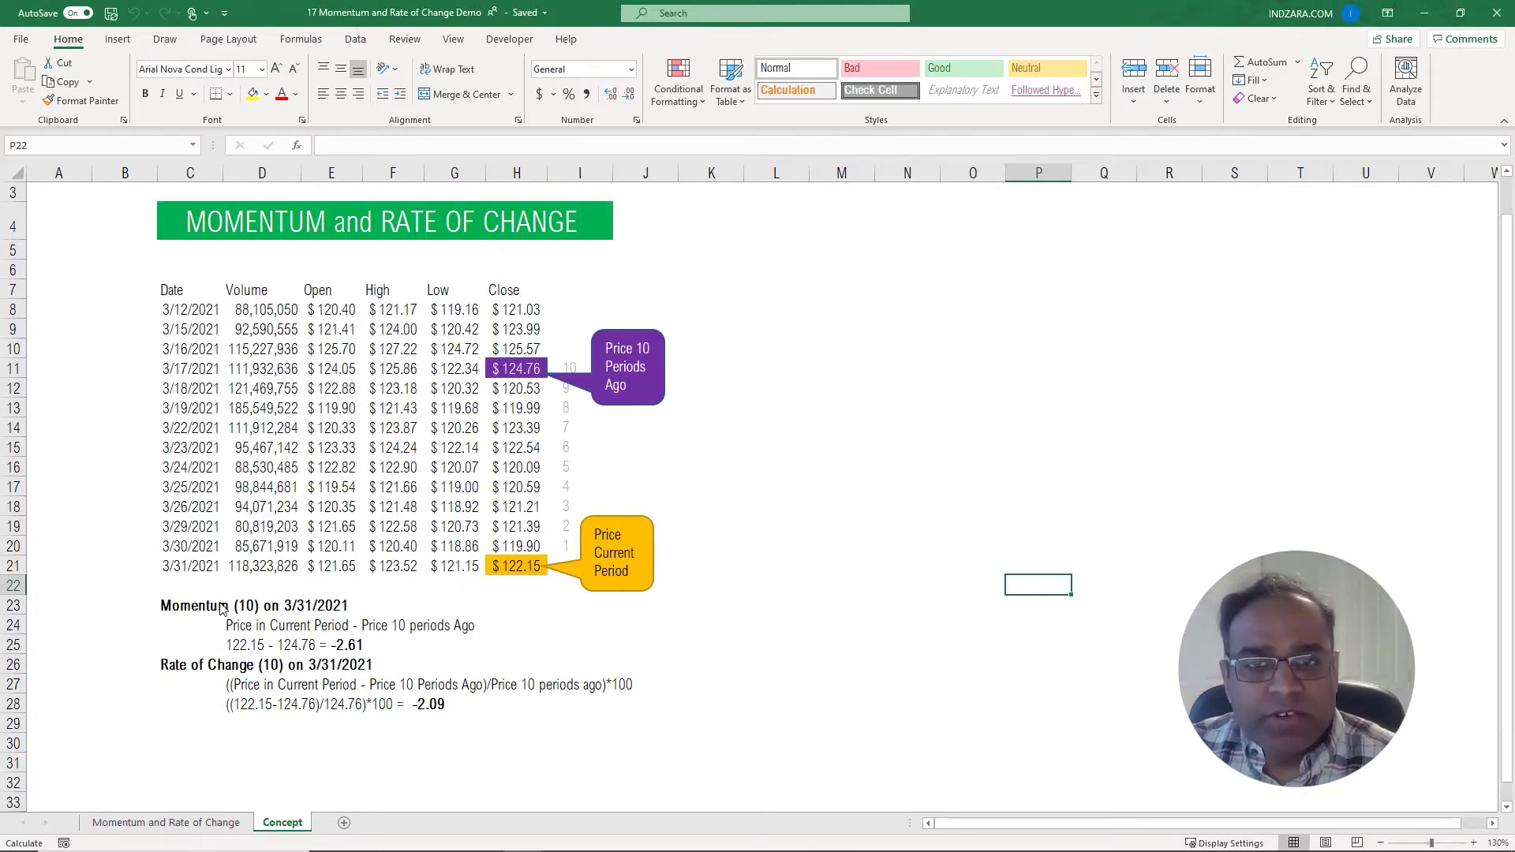
Step: Point out the 3/31/2021 current-period date and its 122.15 closing price
{"action": "scroll", "coordinate": [221, 608], "scroll_direction": "up", "scroll_amount": 1}
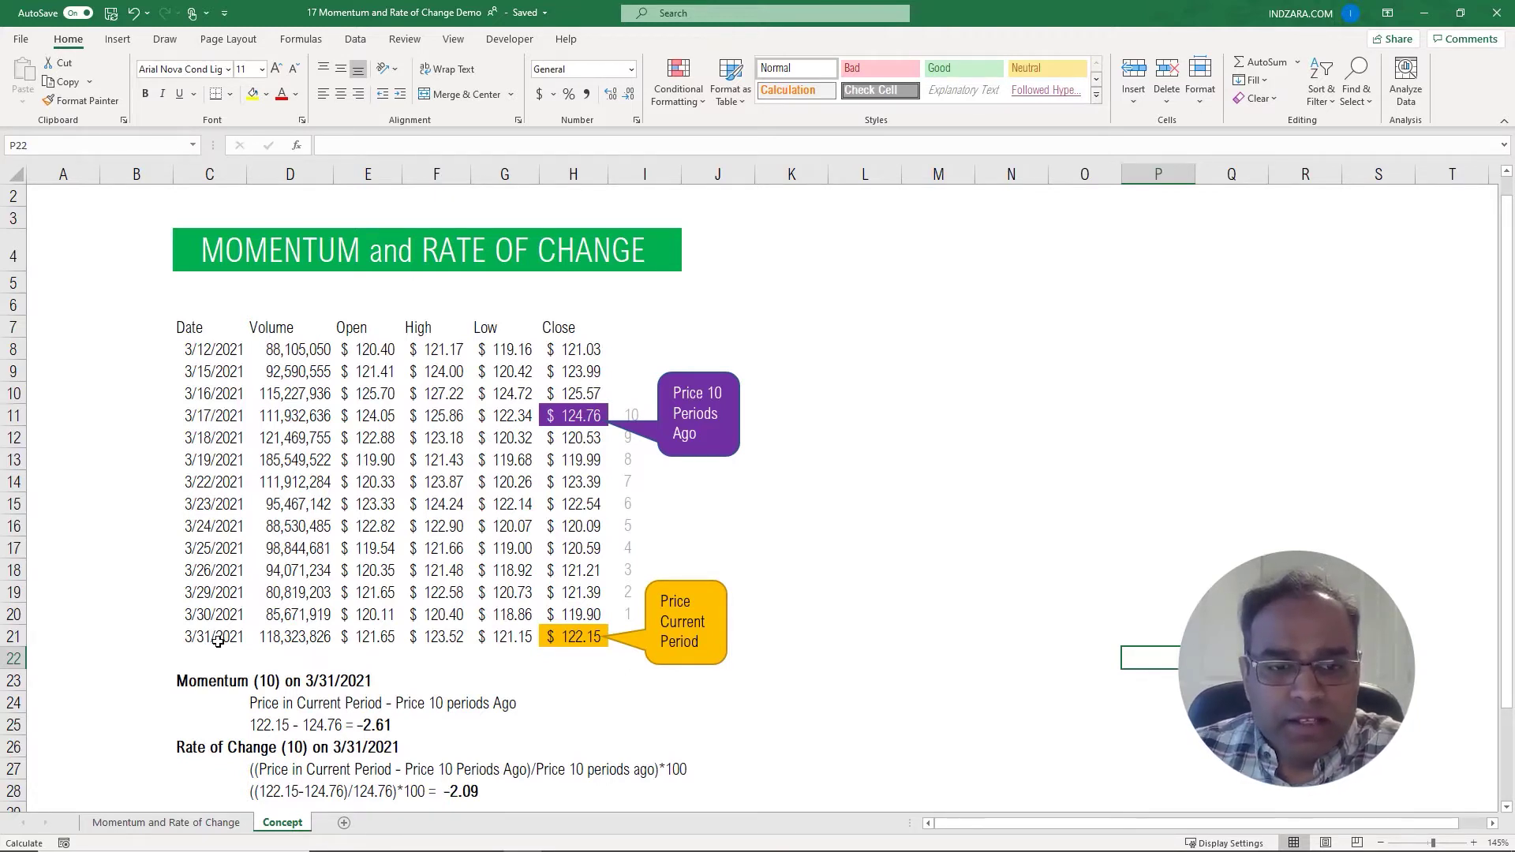
{"action": "left_click", "coordinate": [218, 641]}
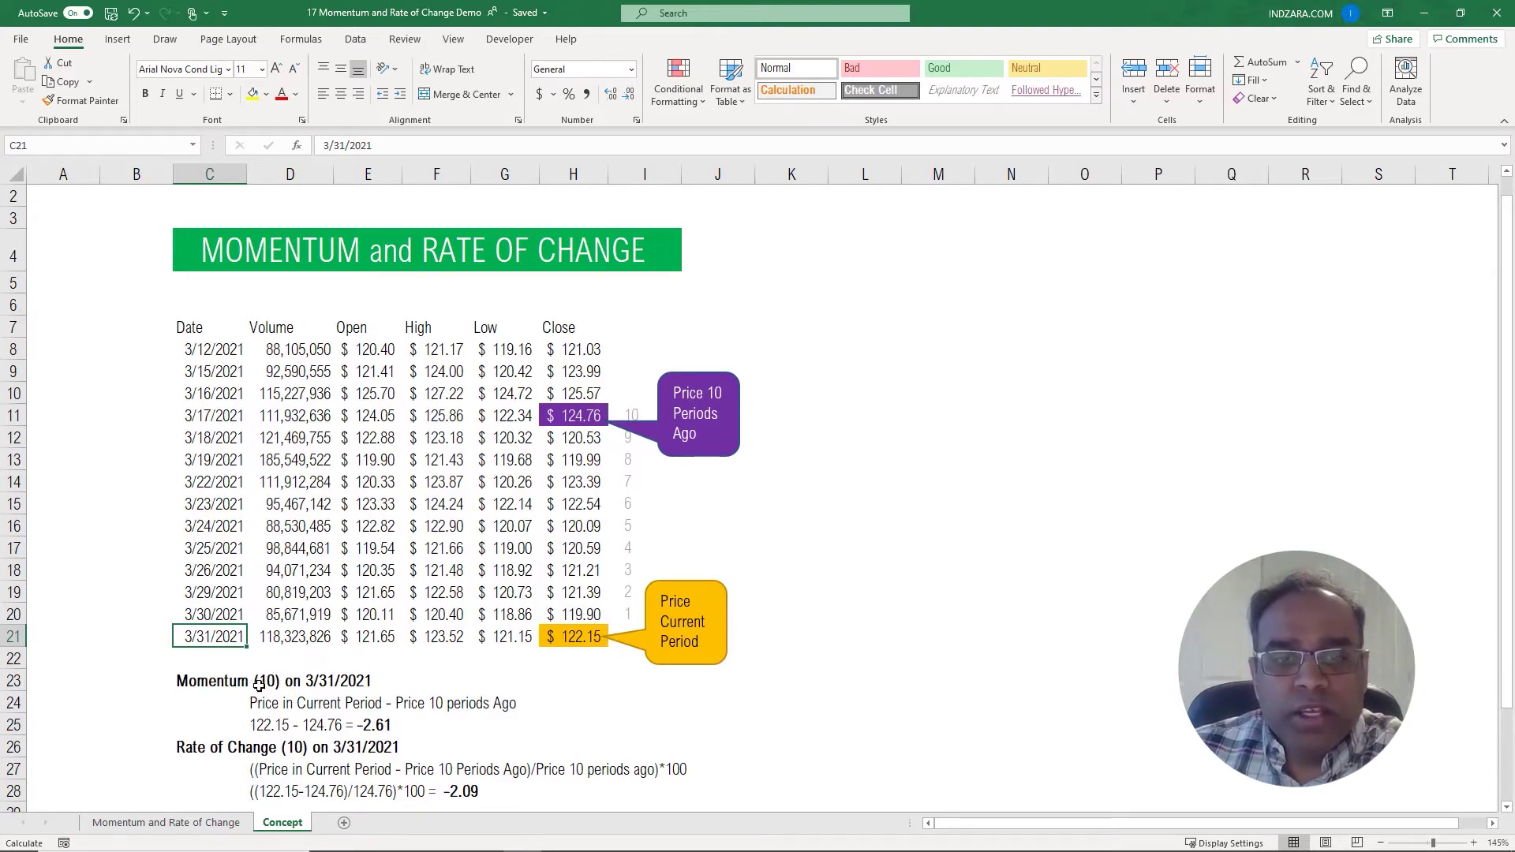
{"action": "left_click", "coordinate": [593, 642]}
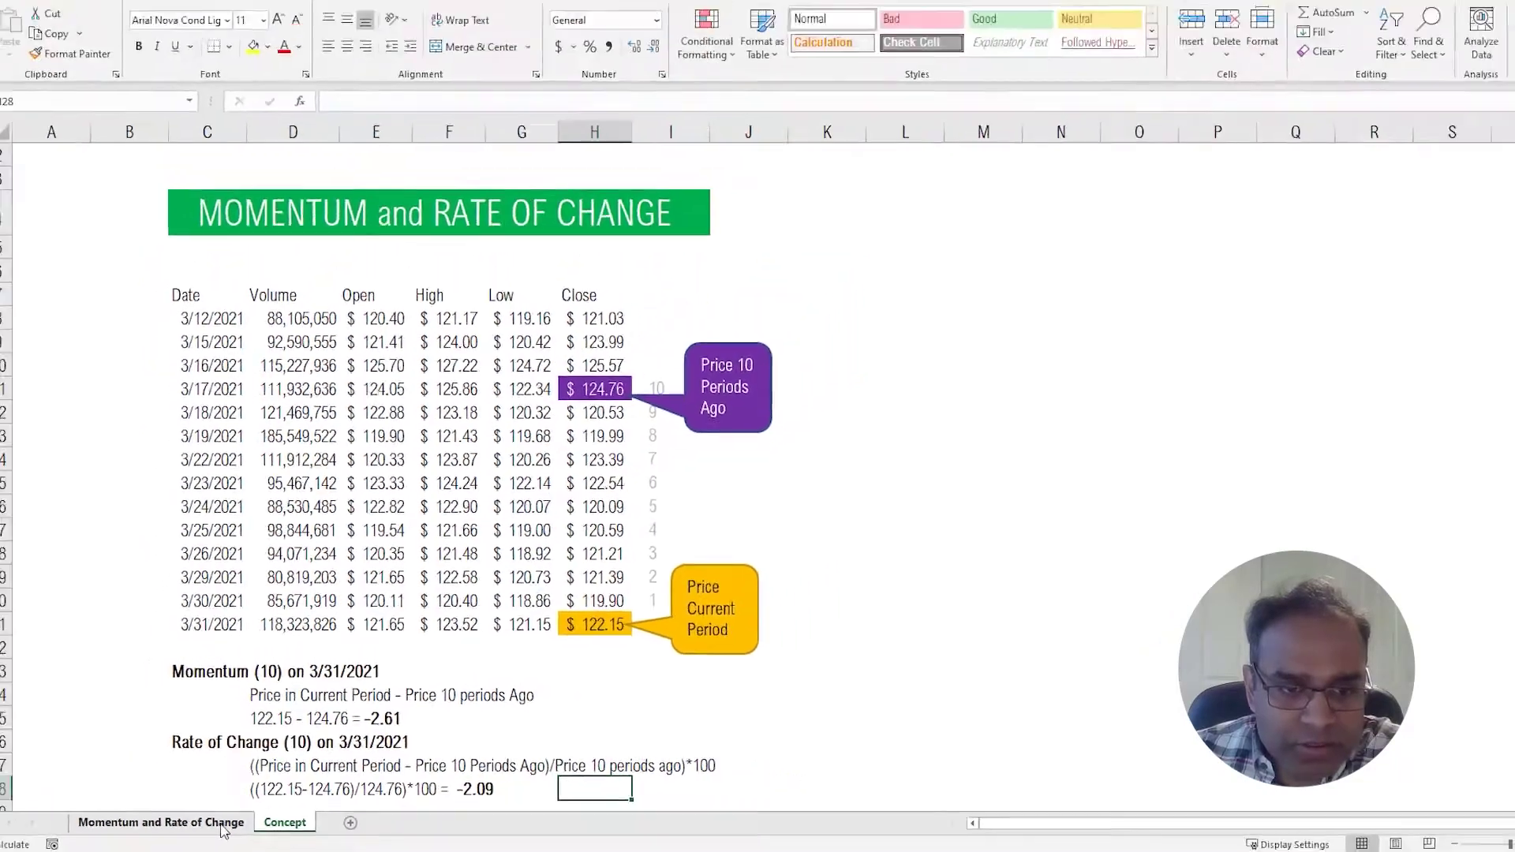
Step: Open the Momentum and Rate of Change dashboard and review AAPL's title and Rising signal formula
{"action": "left_click", "coordinate": [197, 843]}
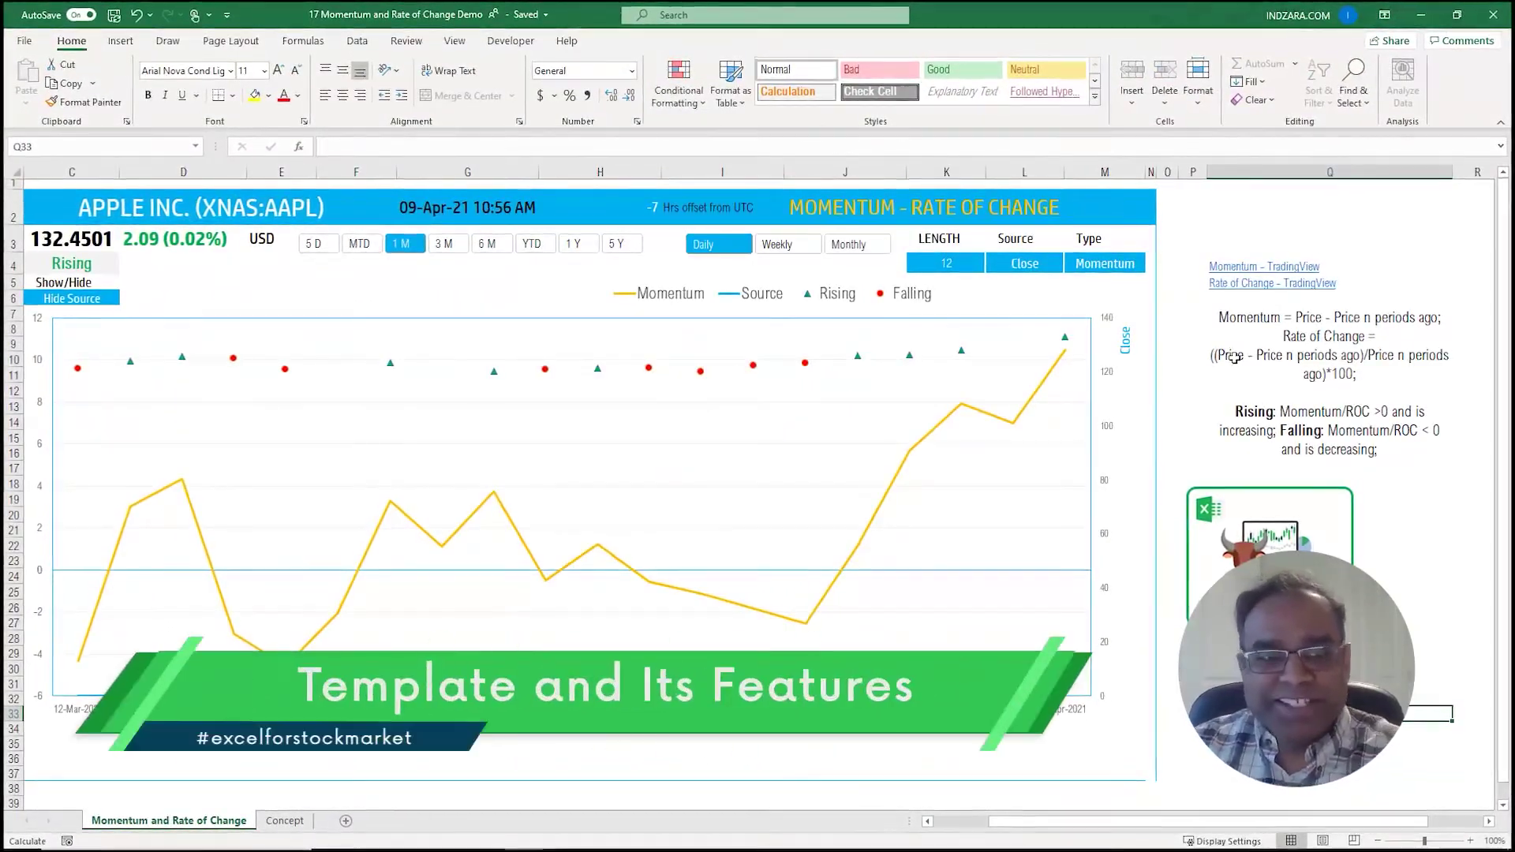
{"action": "left_click", "coordinate": [1233, 367]}
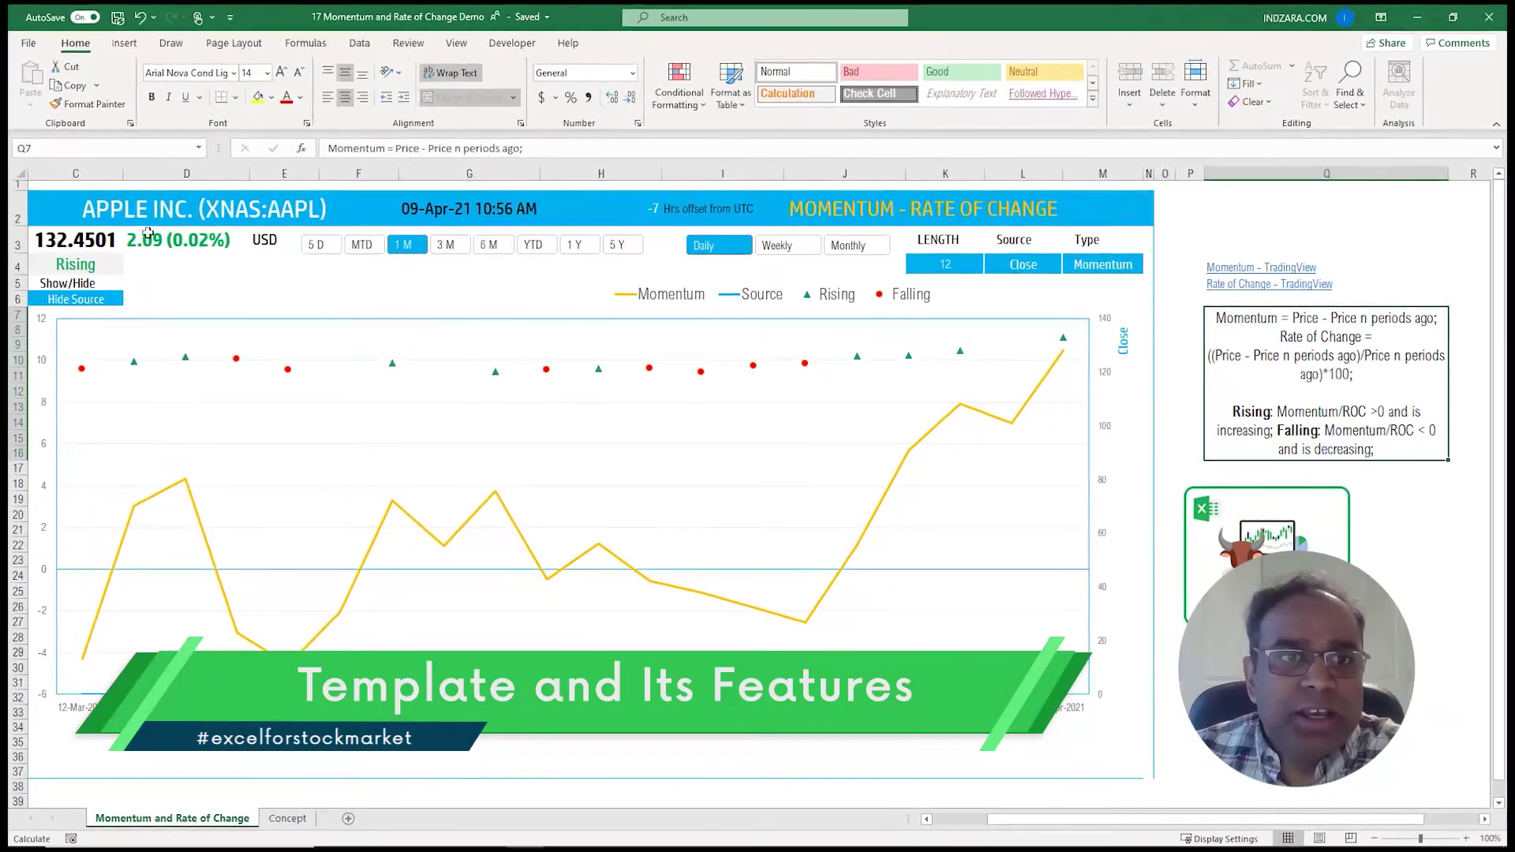
{"action": "left_click", "coordinate": [130, 209]}
{"action": "key", "text": "Home"}
{"action": "left_click", "coordinate": [136, 200]}
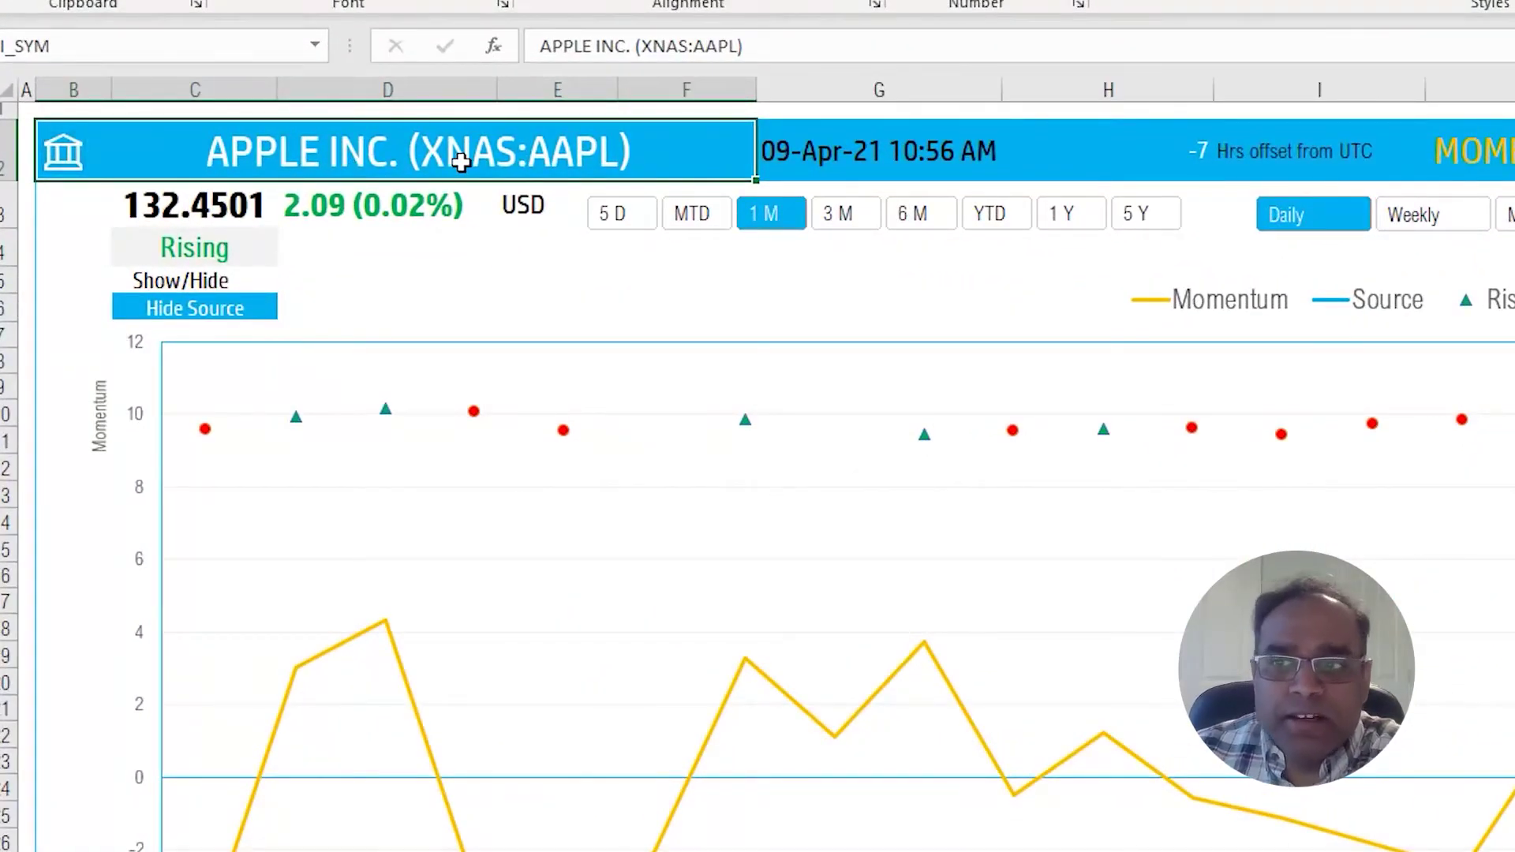
{"action": "left_click", "coordinate": [174, 253]}
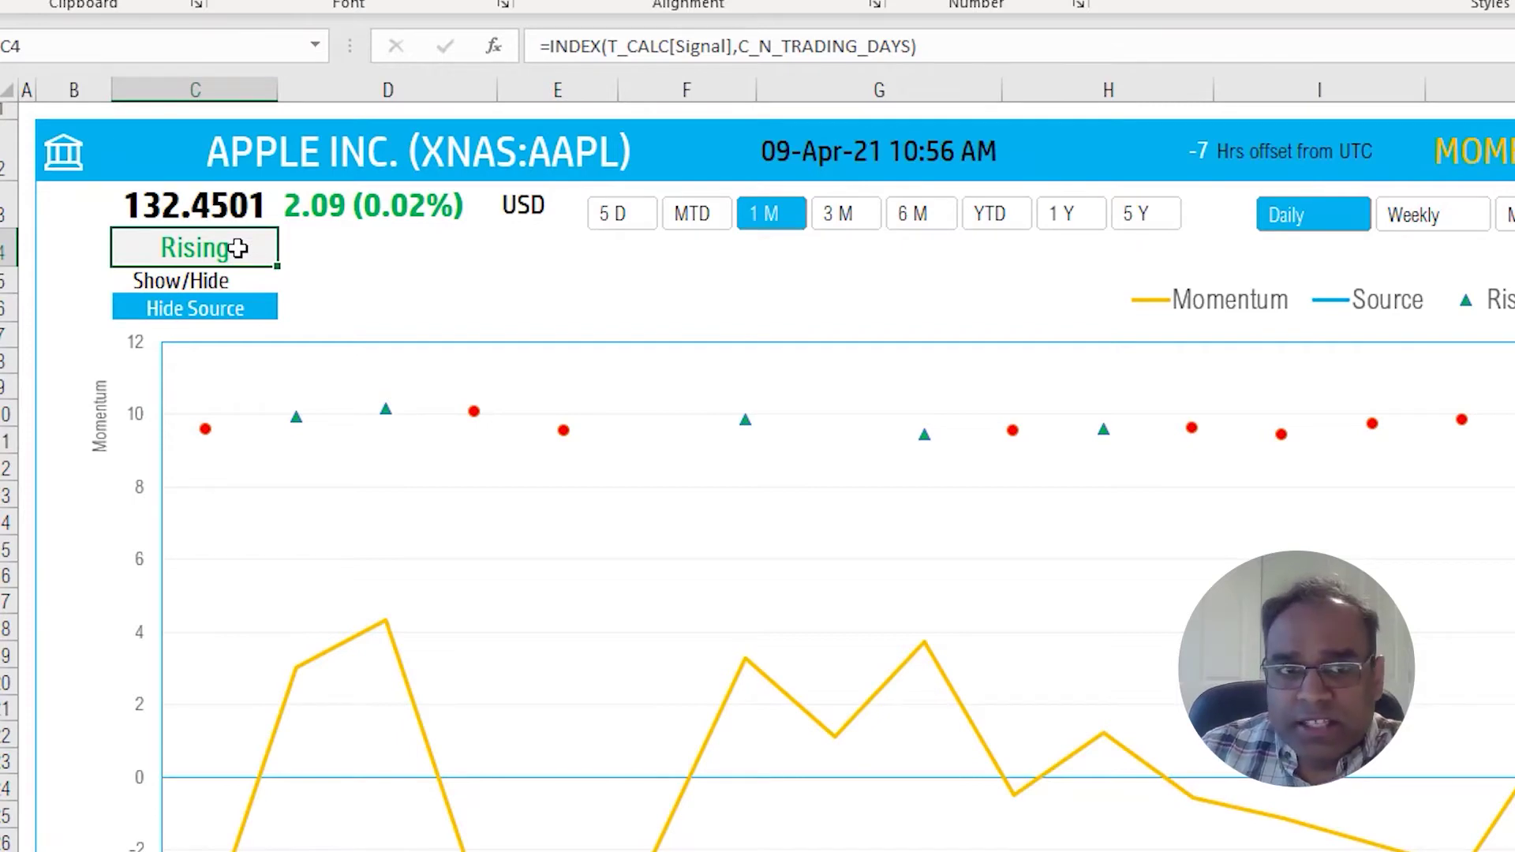
Step: Enter XNAS:TSLA in the title cell to load Tesla and check its signal
{"action": "left_click", "coordinate": [228, 144]}
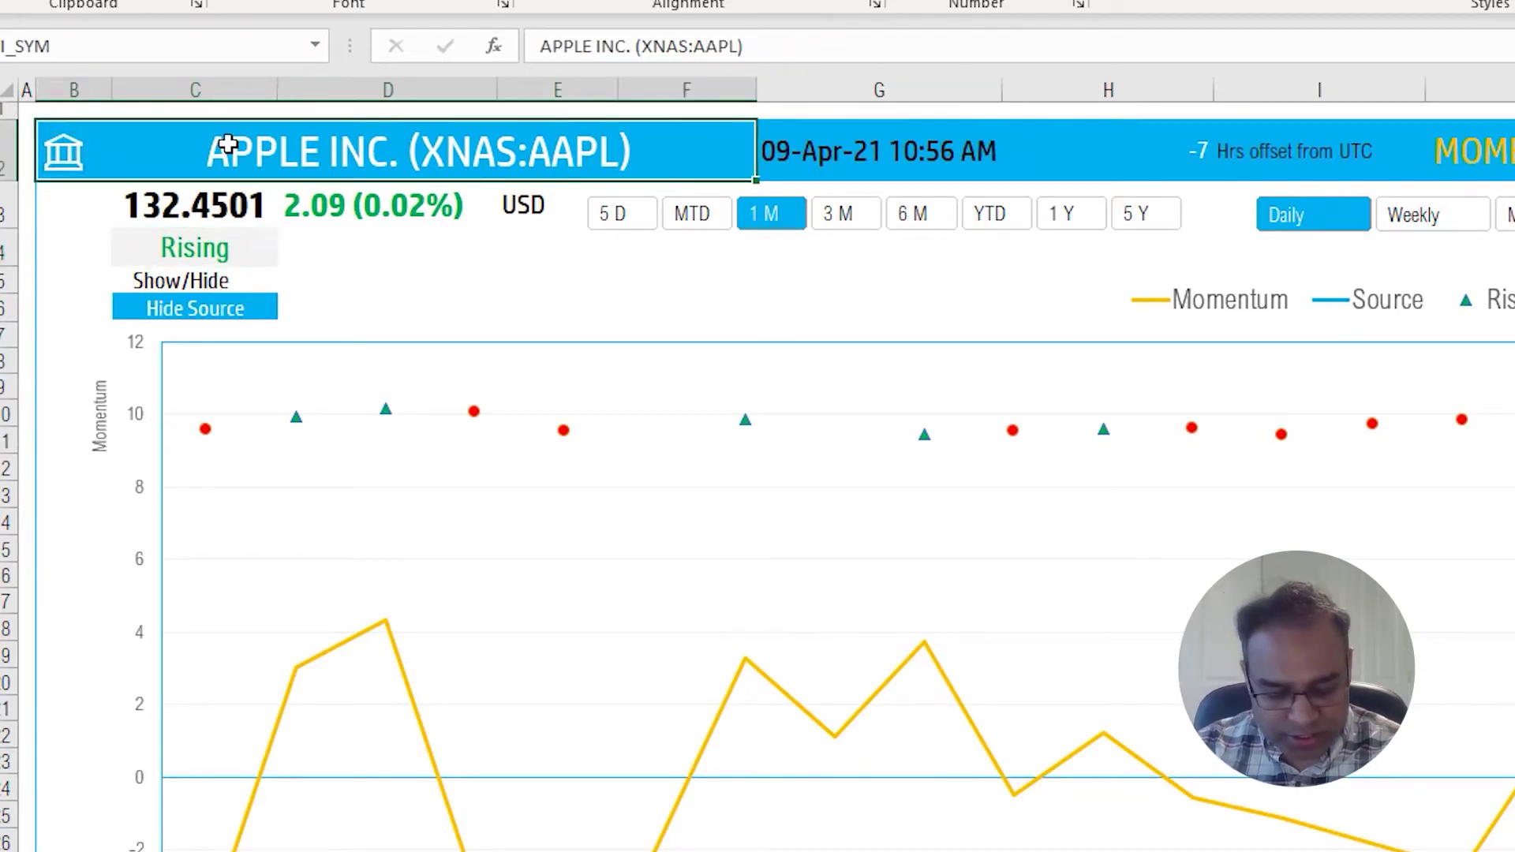
{"action": "type", "text": "XNAS:"}
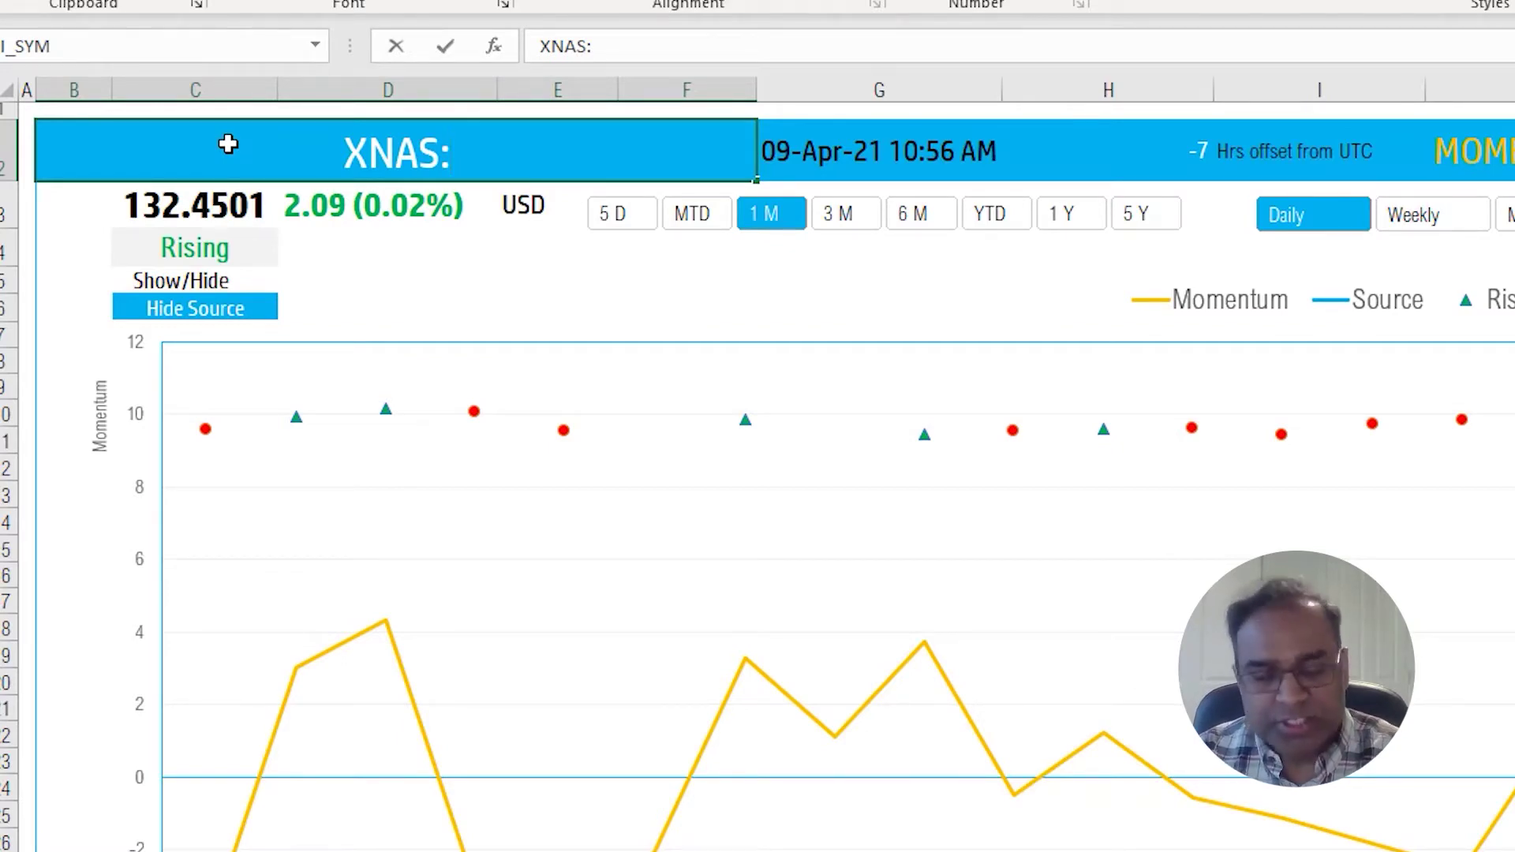
{"action": "type", "text": "TSLA"}
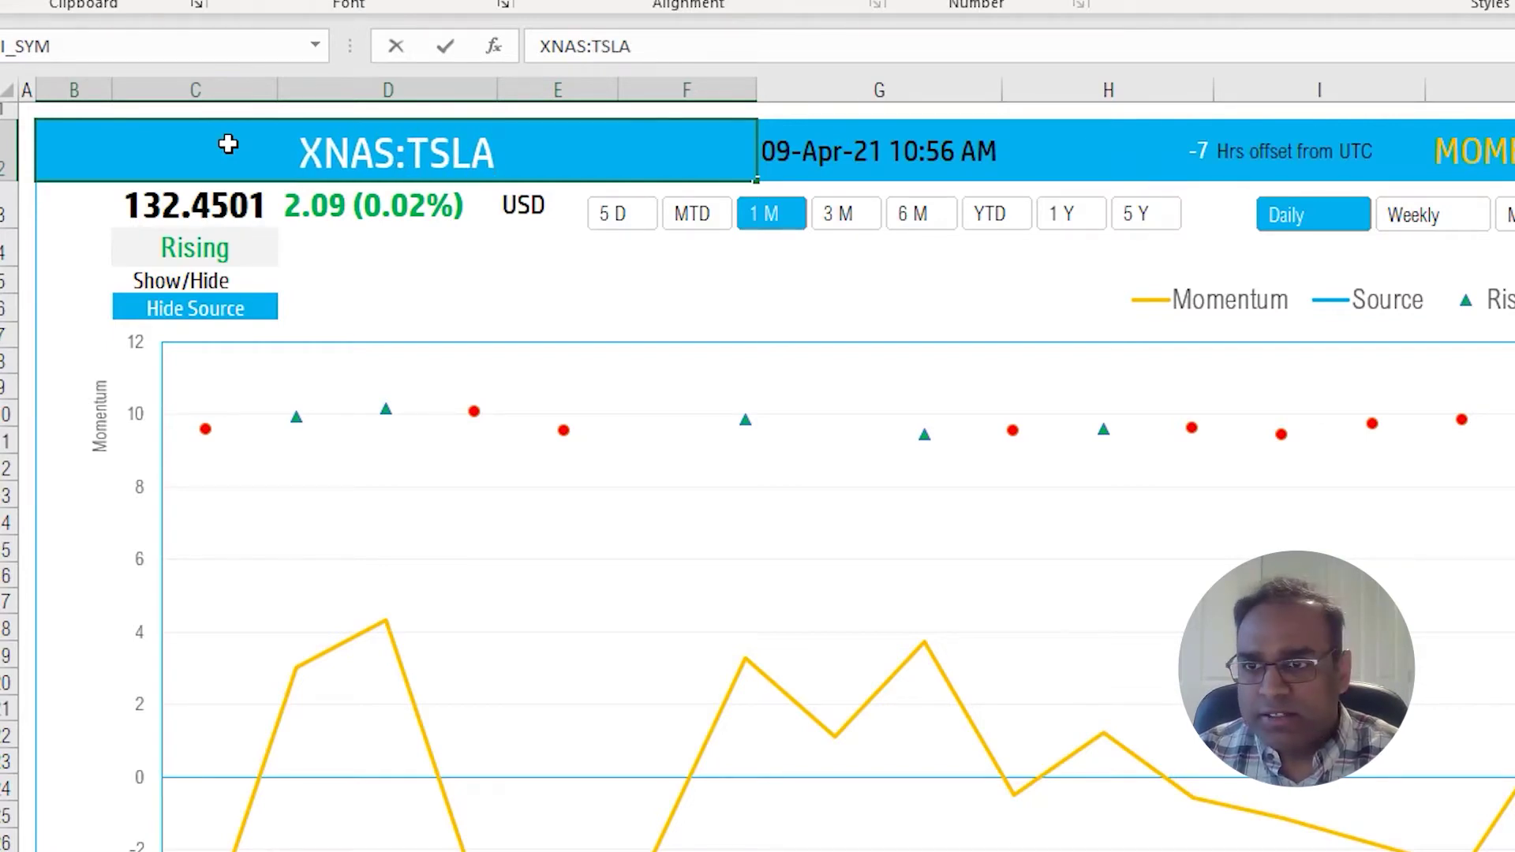
{"action": "key", "text": "BackSpace"}
{"action": "key", "text": "BackSpace"}
{"action": "key", "text": "BackSpace"}
{"action": "key", "text": "BackSpace"}
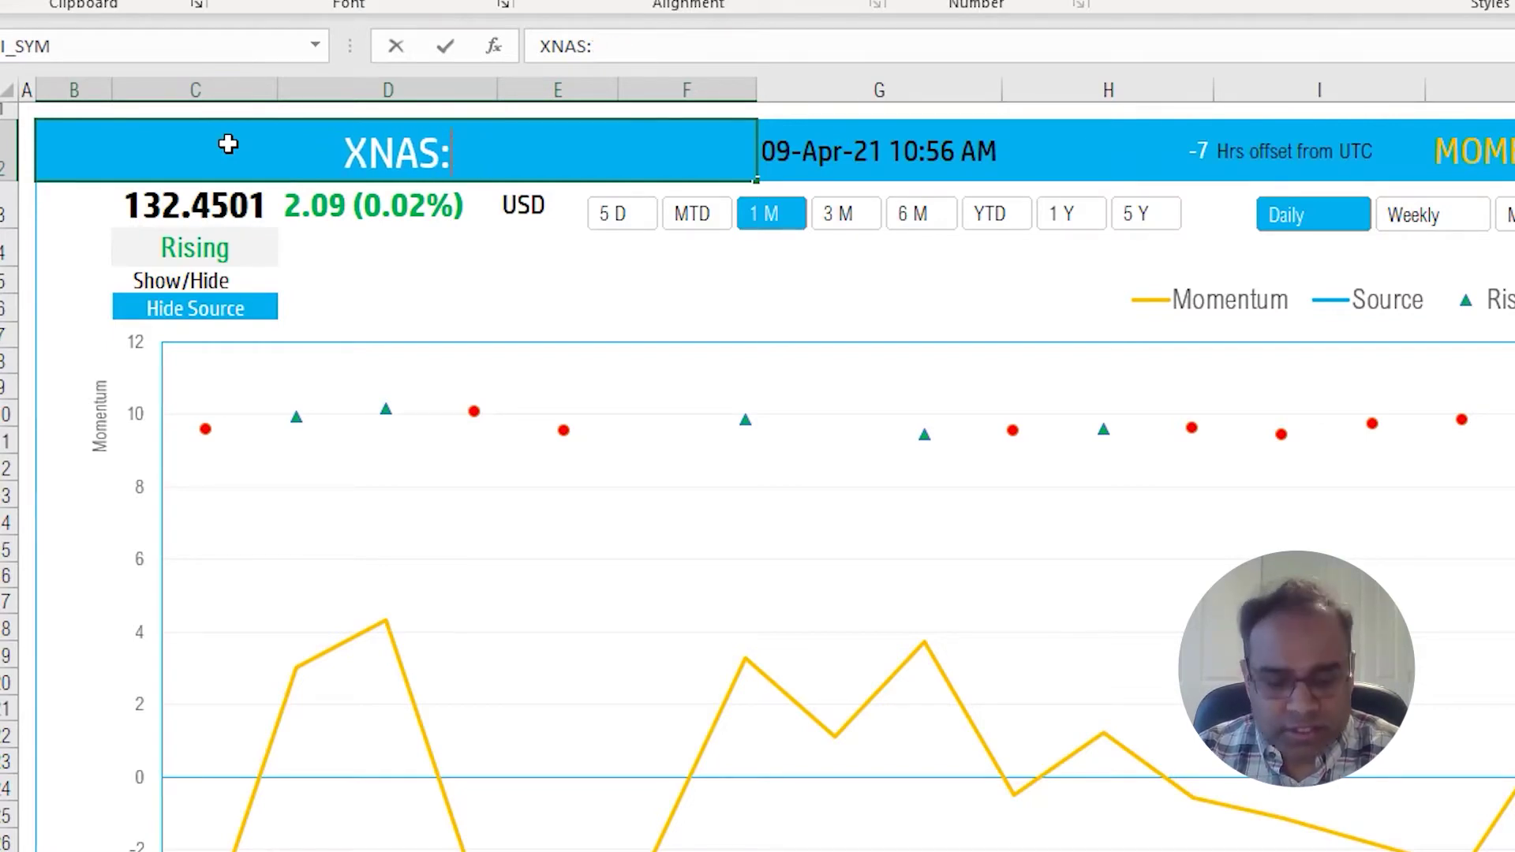
{"action": "type", "text": "TSLA"}
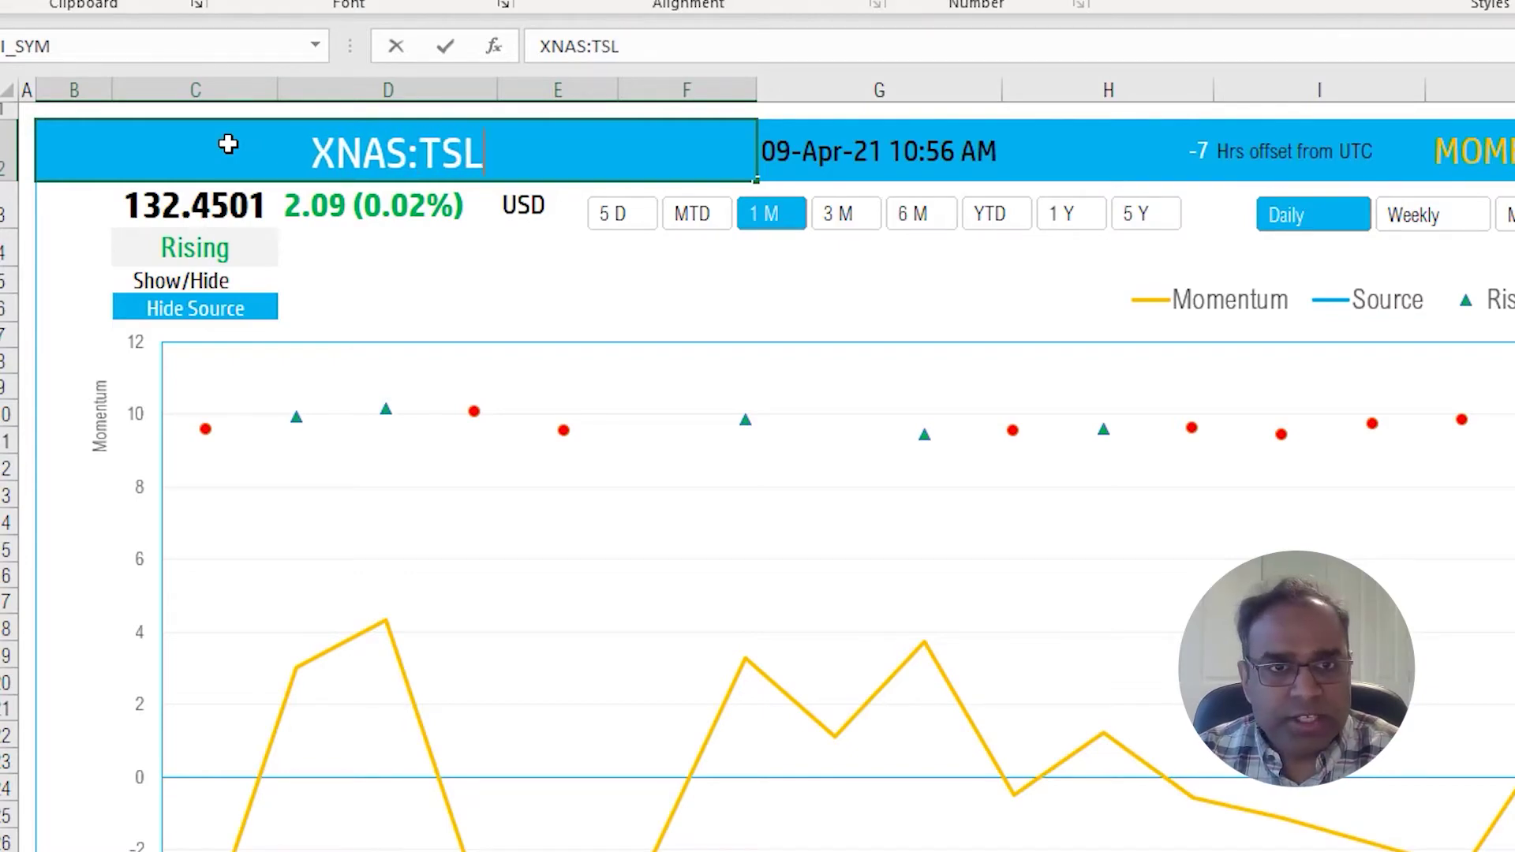
{"action": "key", "text": "Return"}
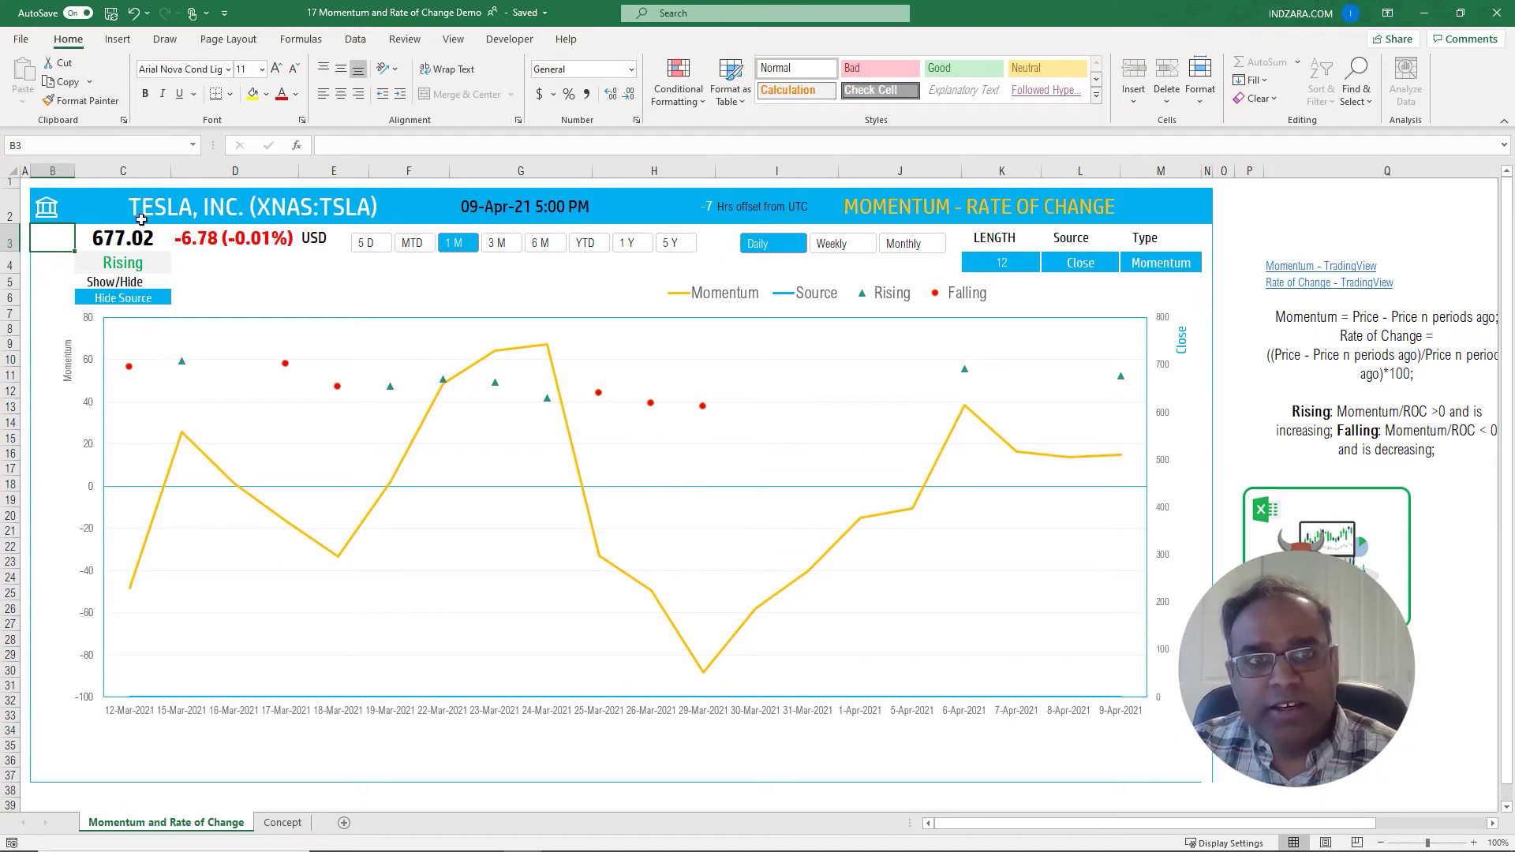
{"action": "left_click", "coordinate": [137, 266]}
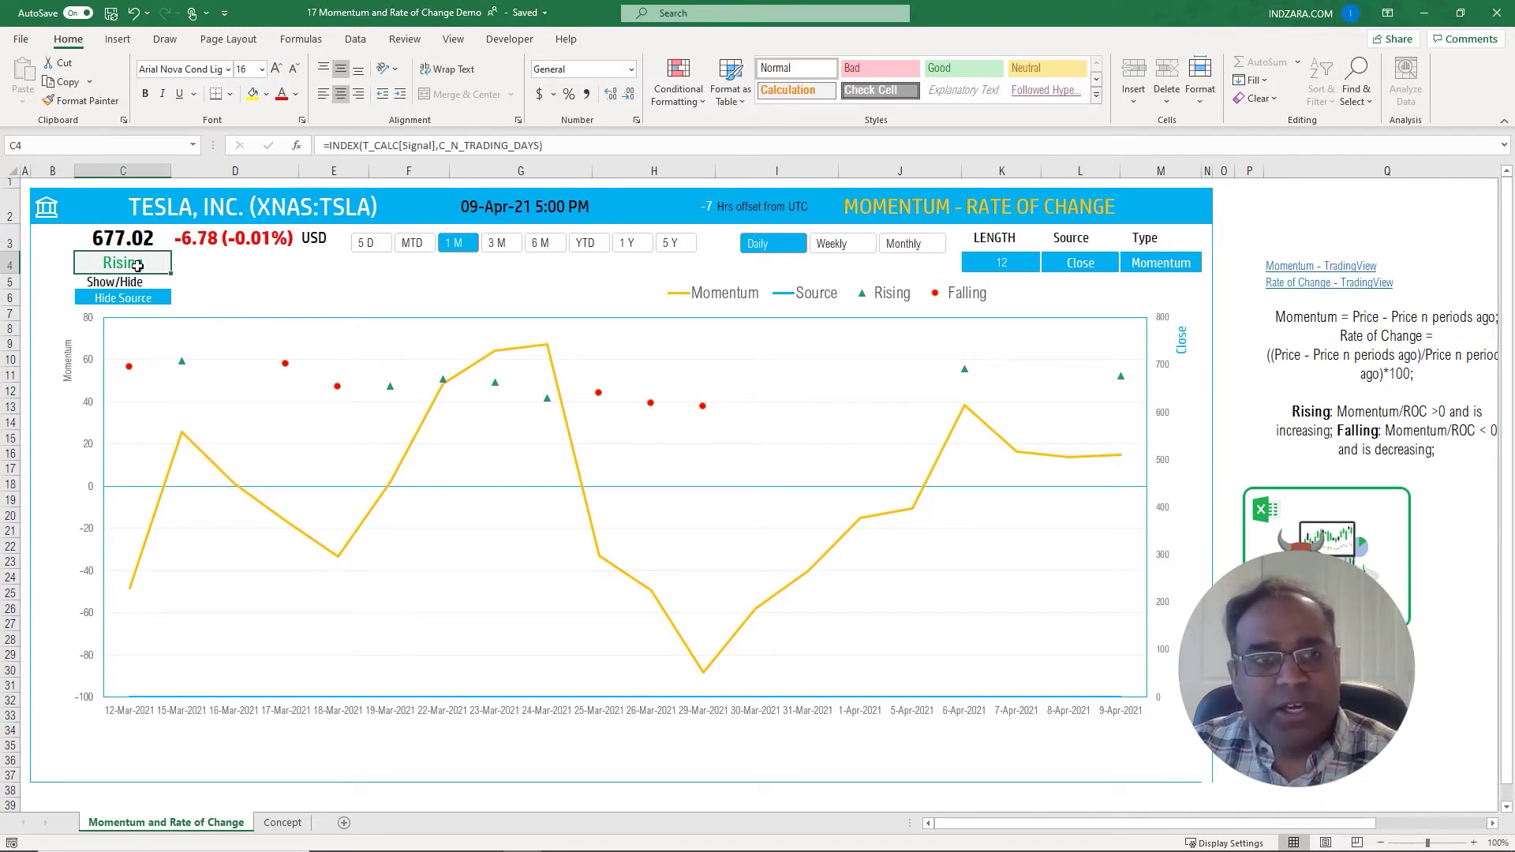
Step: Replace the ticker with XNAS:MSFT to load Microsoft Corporation
{"action": "left_click", "coordinate": [141, 210]}
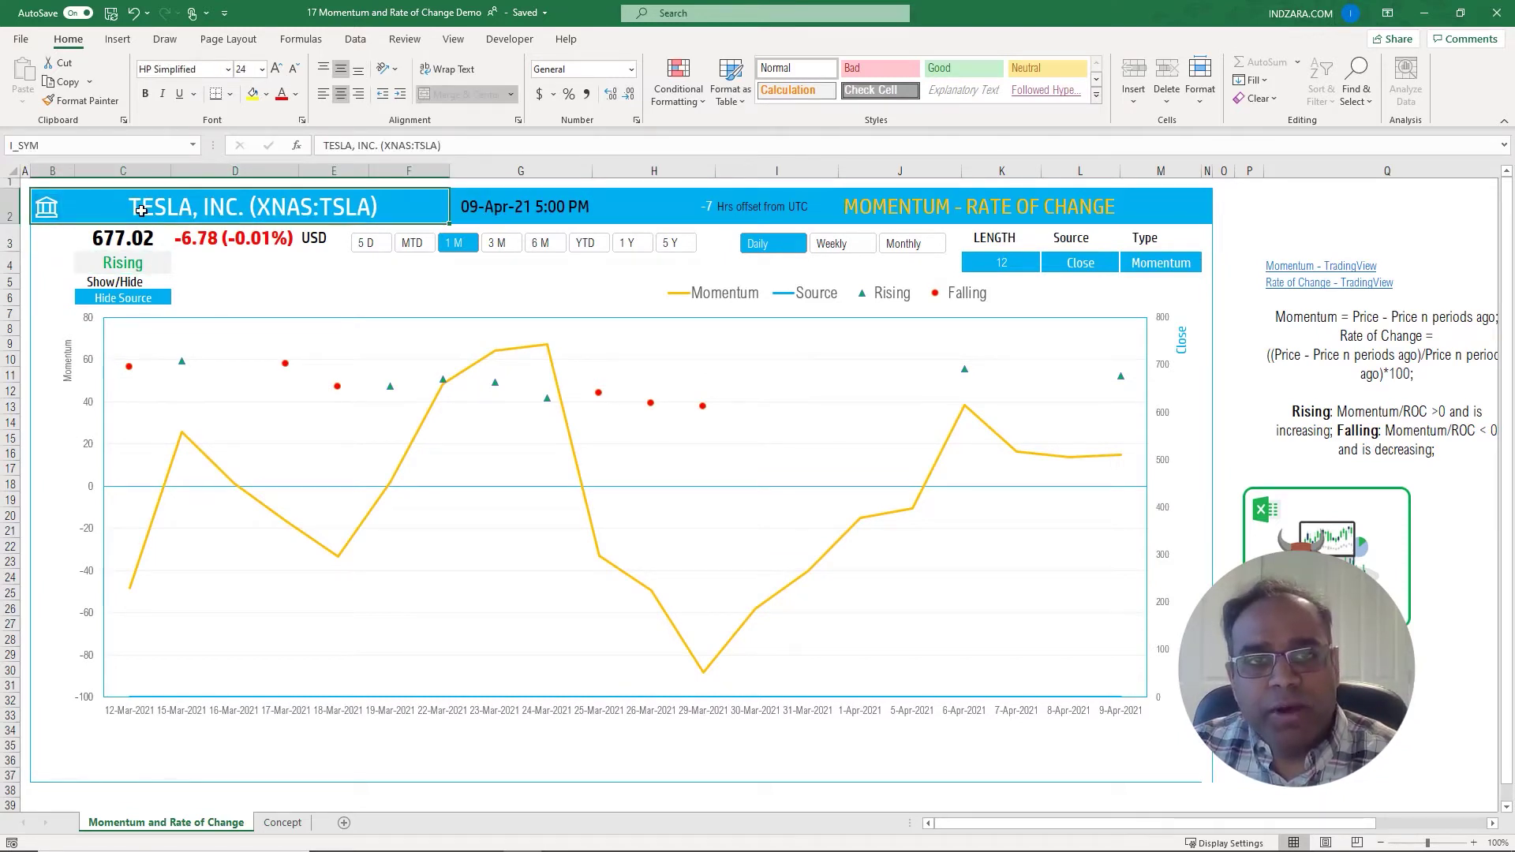
{"action": "type", "text": "XNAS\""}
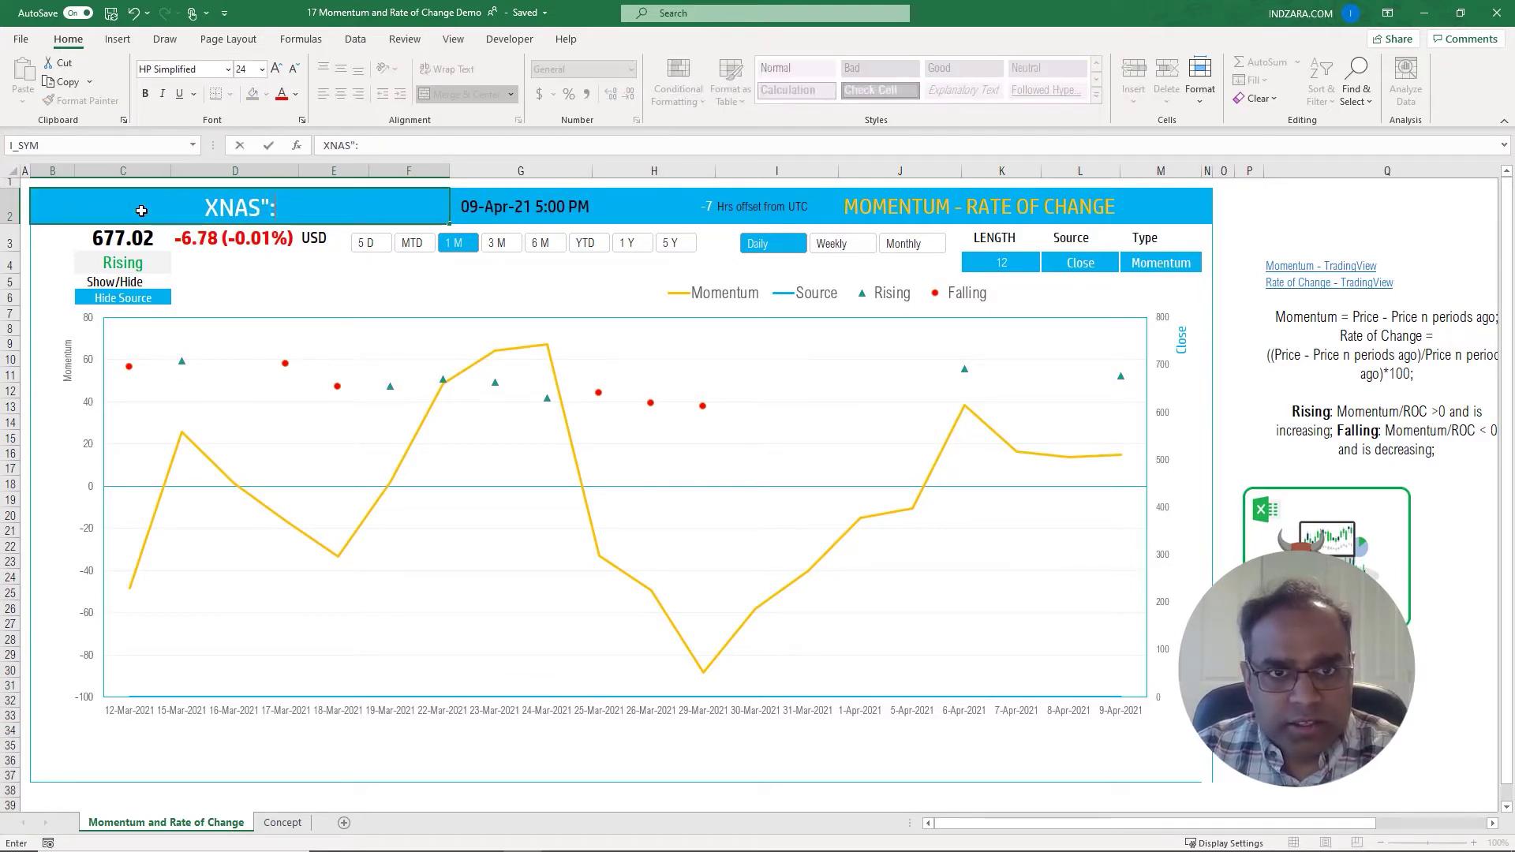
{"action": "key", "text": "BackSpace"}
{"action": "type", "text": ":MSFT"}
{"action": "key", "text": "Return"}
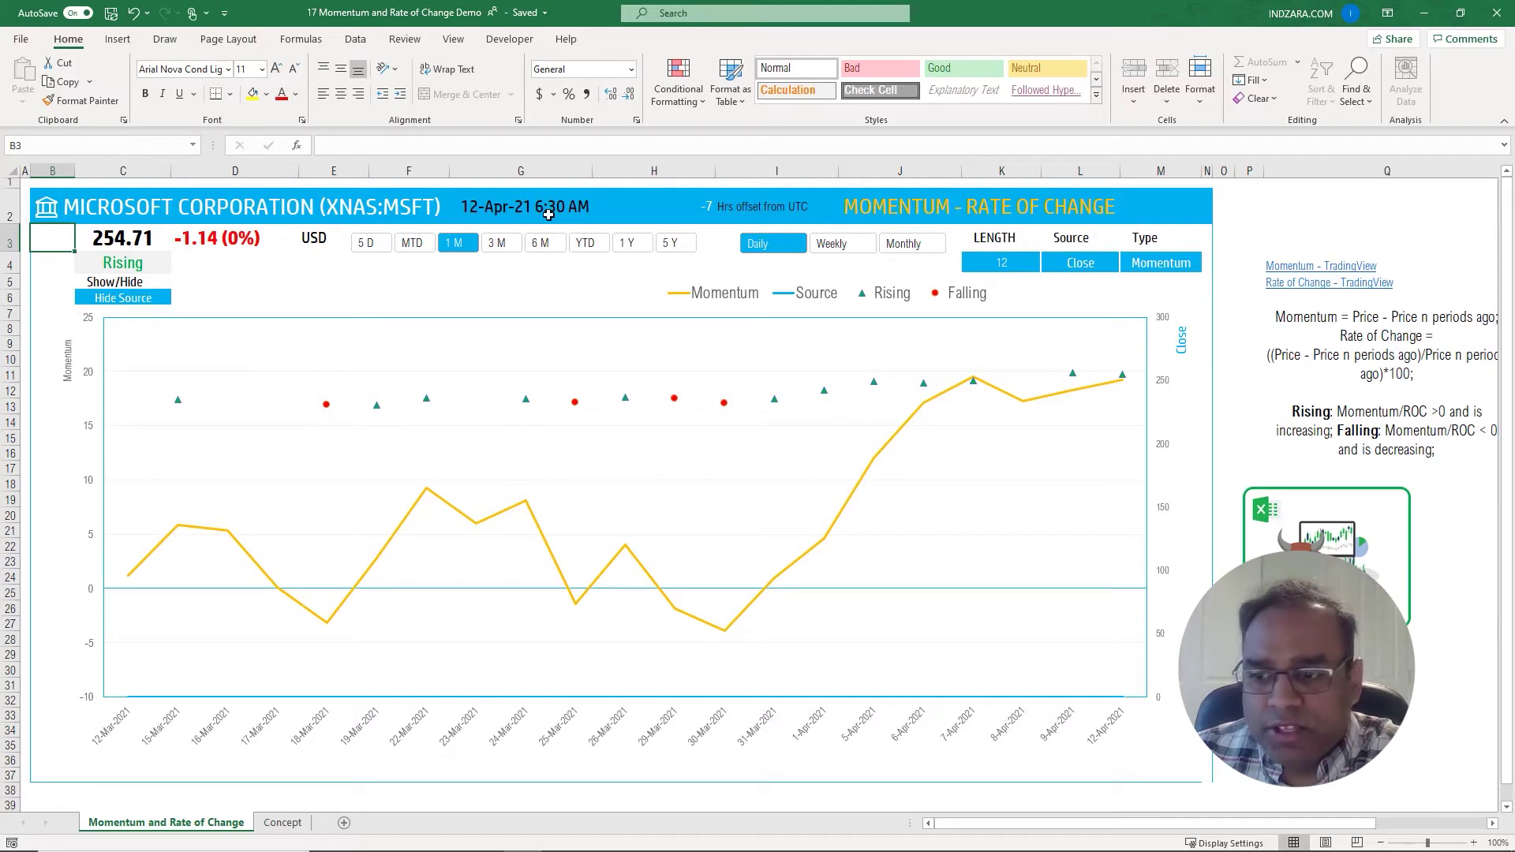
Step: Set Microsoft's momentum chart to a 3 M range at Daily frequency
{"action": "left_click", "coordinate": [134, 214]}
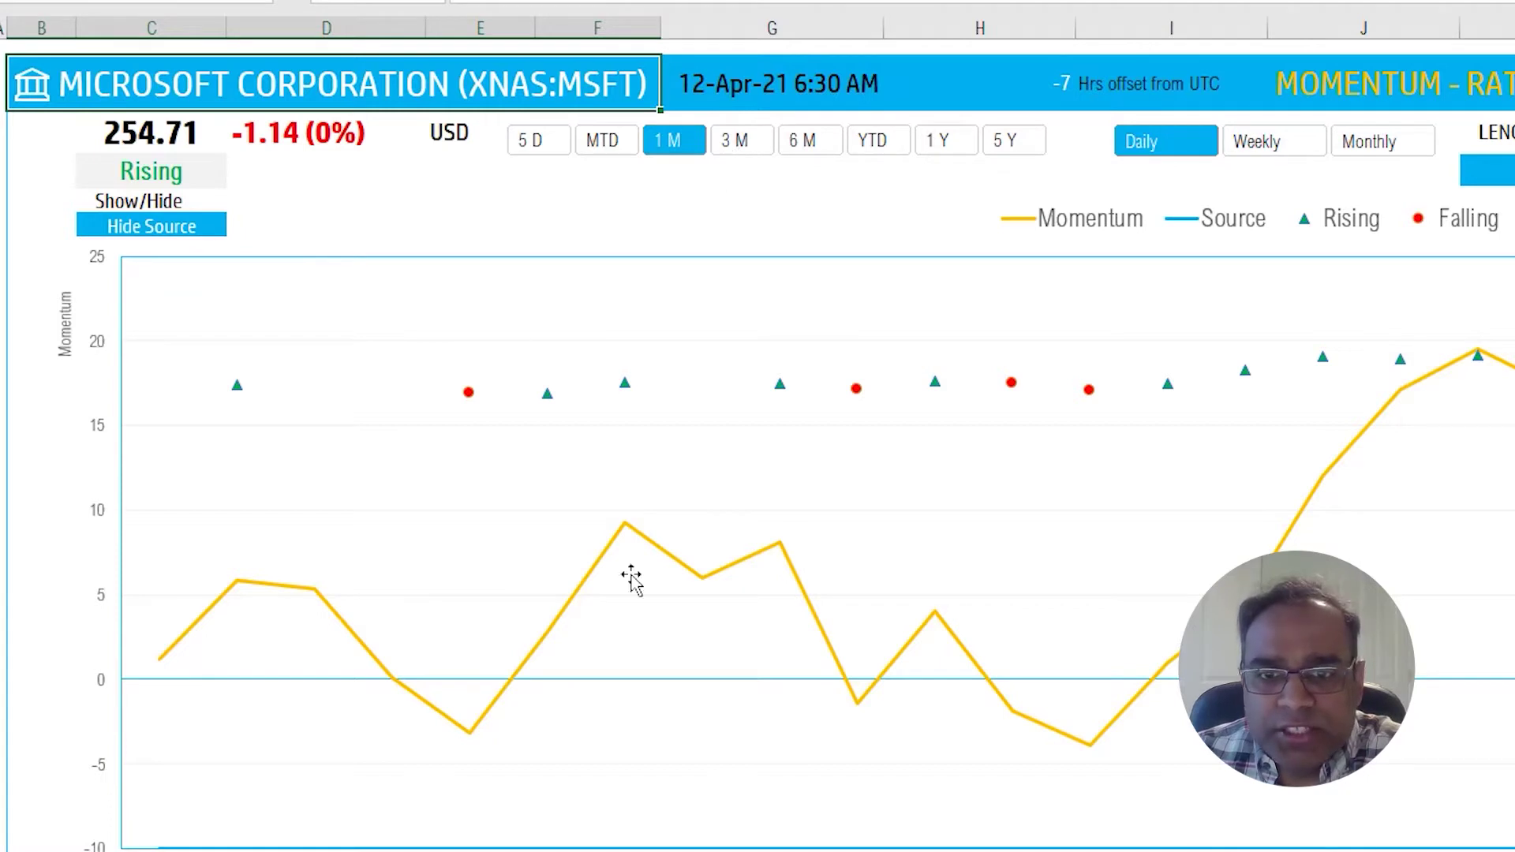
{"action": "left_click", "coordinate": [747, 152]}
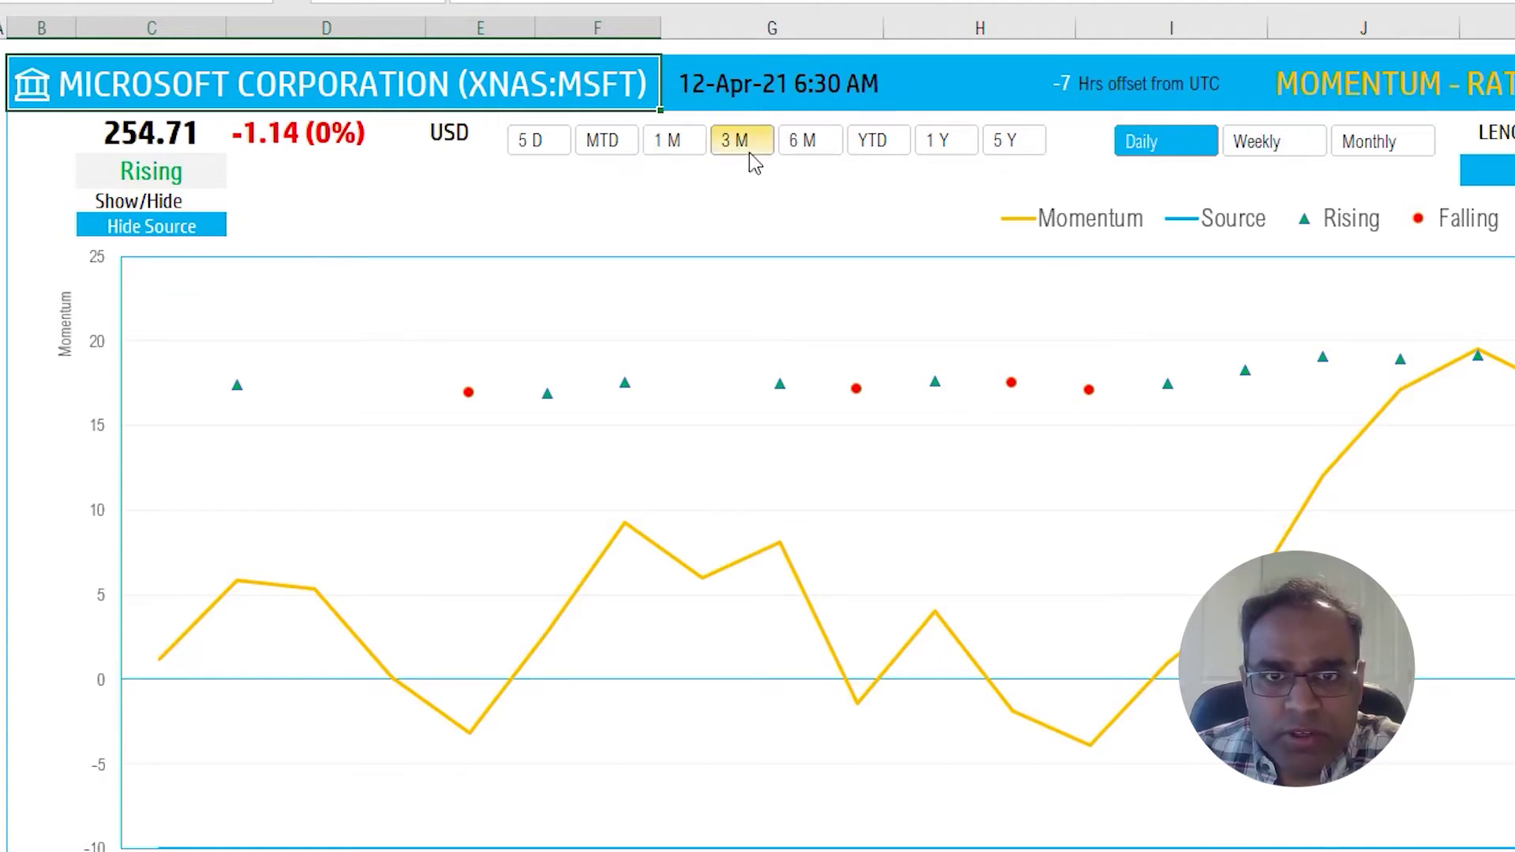
{"action": "left_click", "coordinate": [813, 154]}
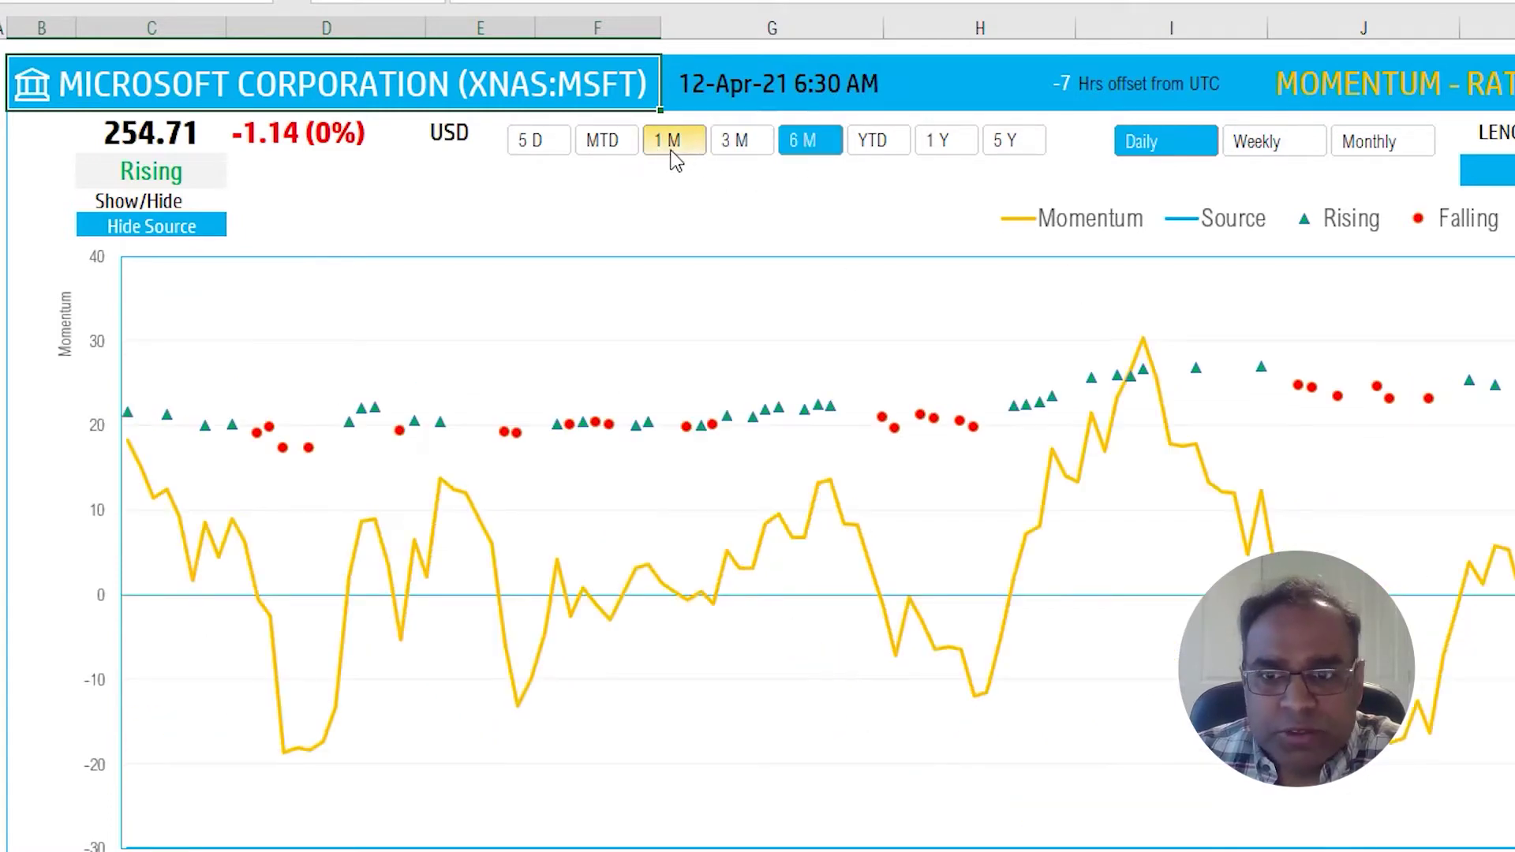
{"action": "left_click", "coordinate": [751, 142]}
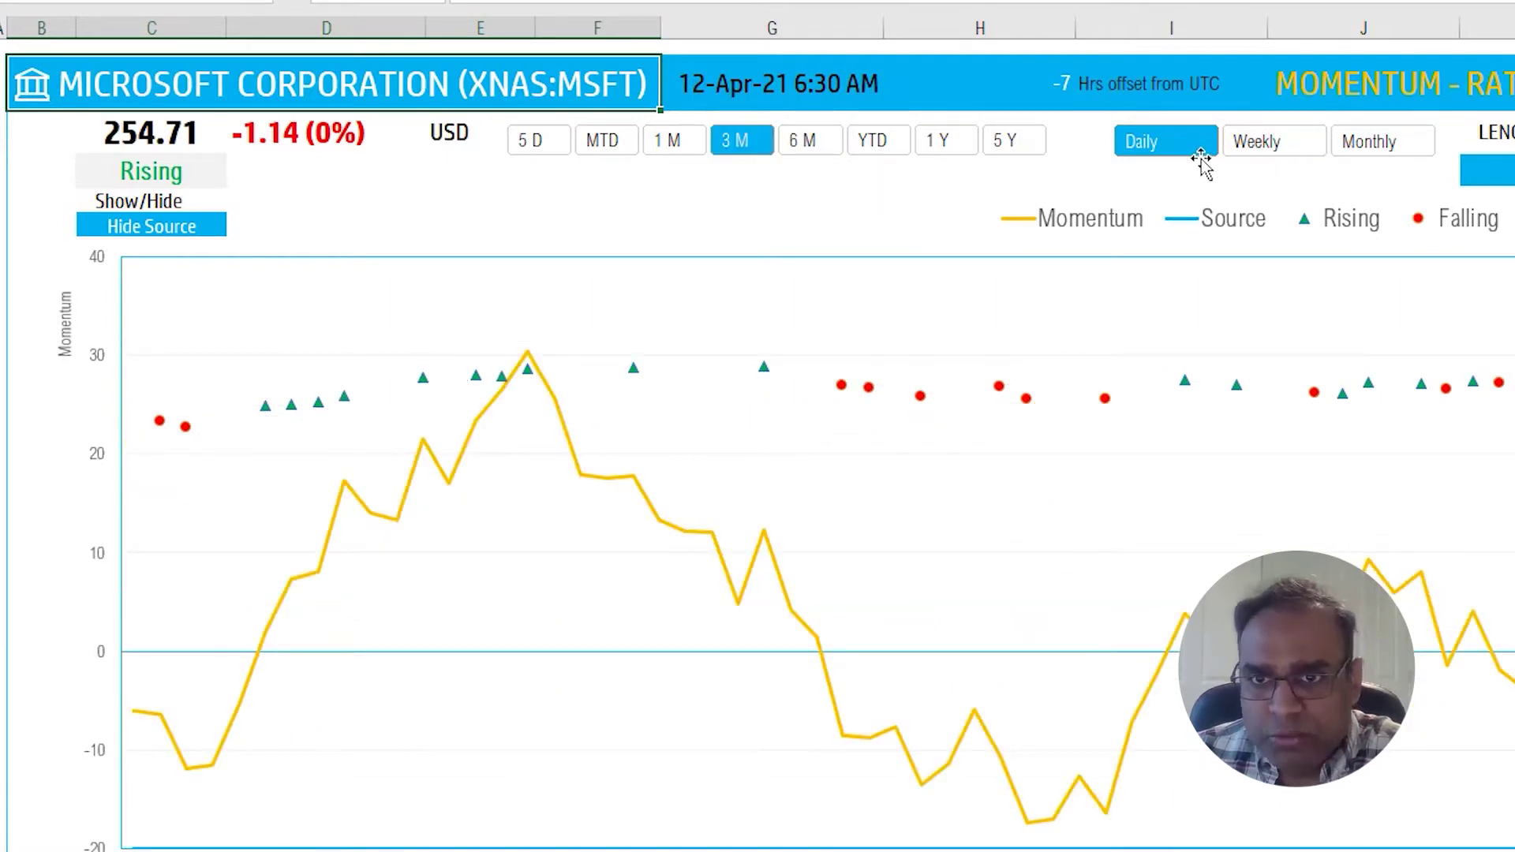
{"action": "left_click", "coordinate": [1313, 157]}
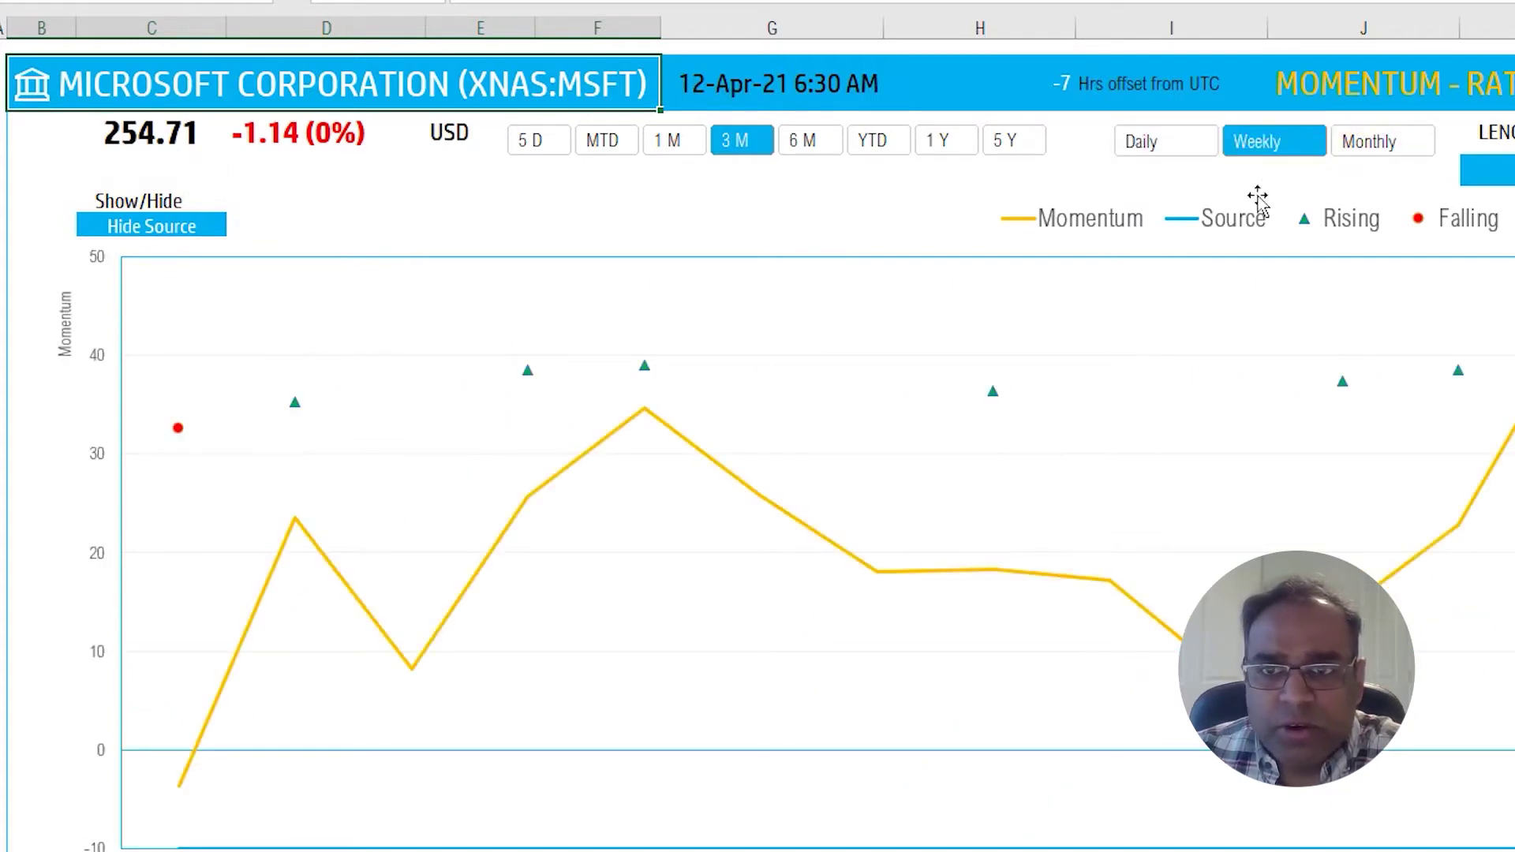
{"action": "left_click", "coordinate": [1206, 162]}
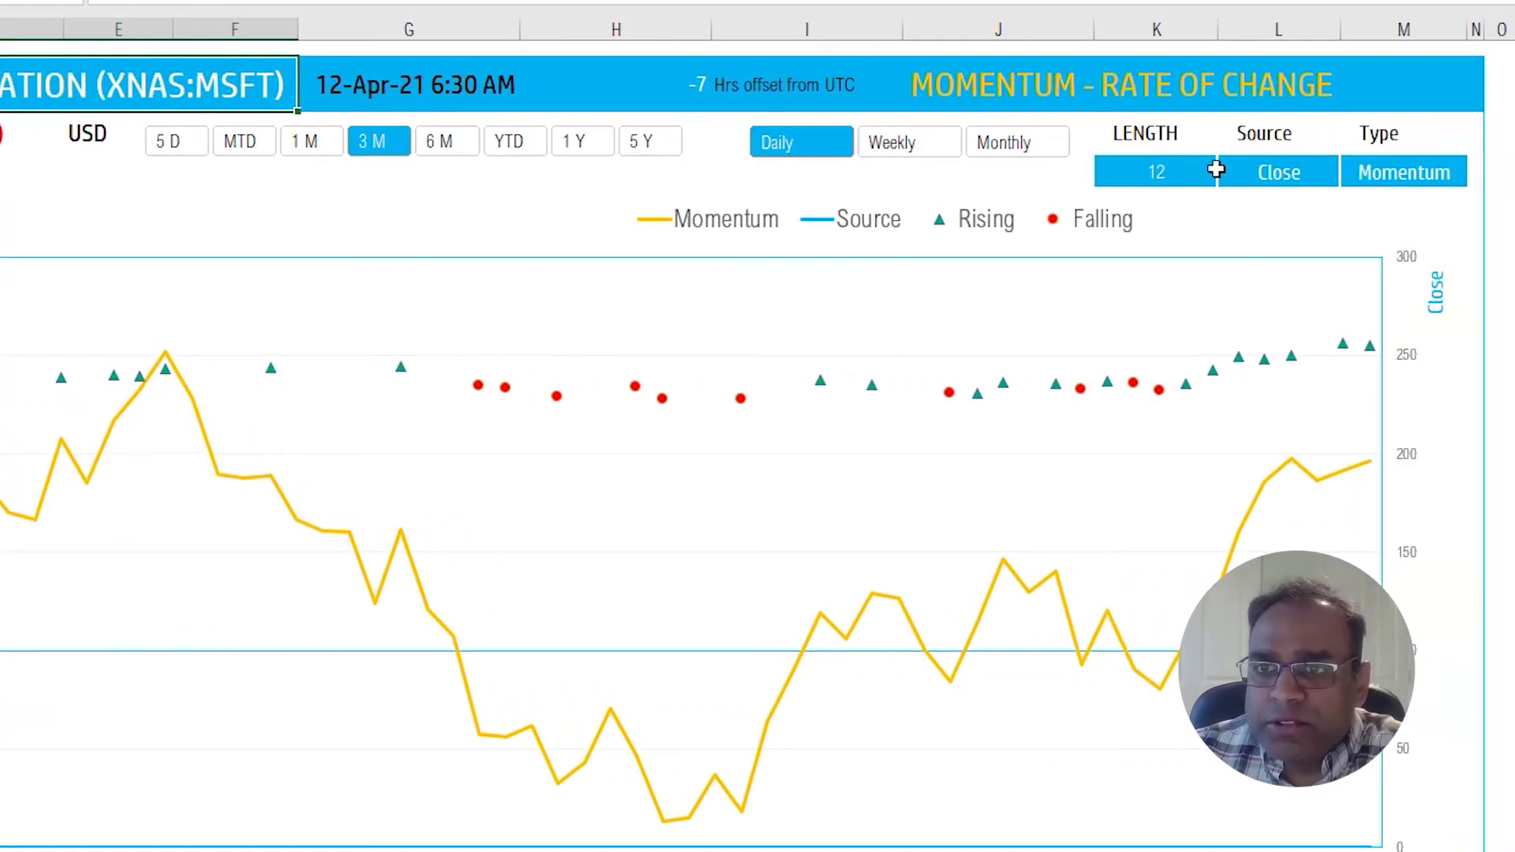
{"action": "left_click", "coordinate": [1353, 172]}
{"action": "left_click", "coordinate": [1239, 173]}
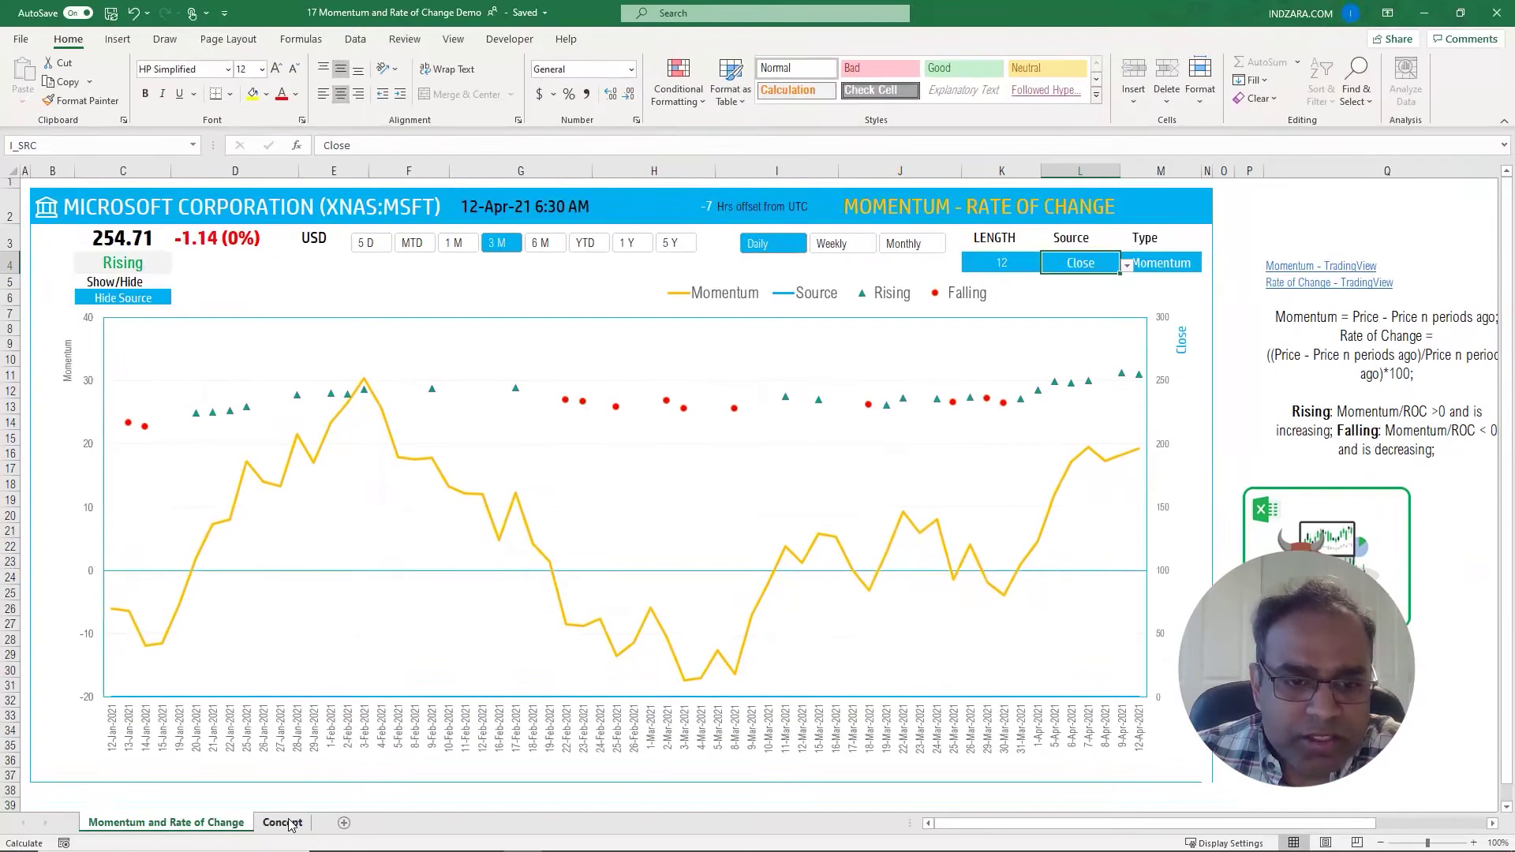
{"action": "left_click", "coordinate": [282, 823]}
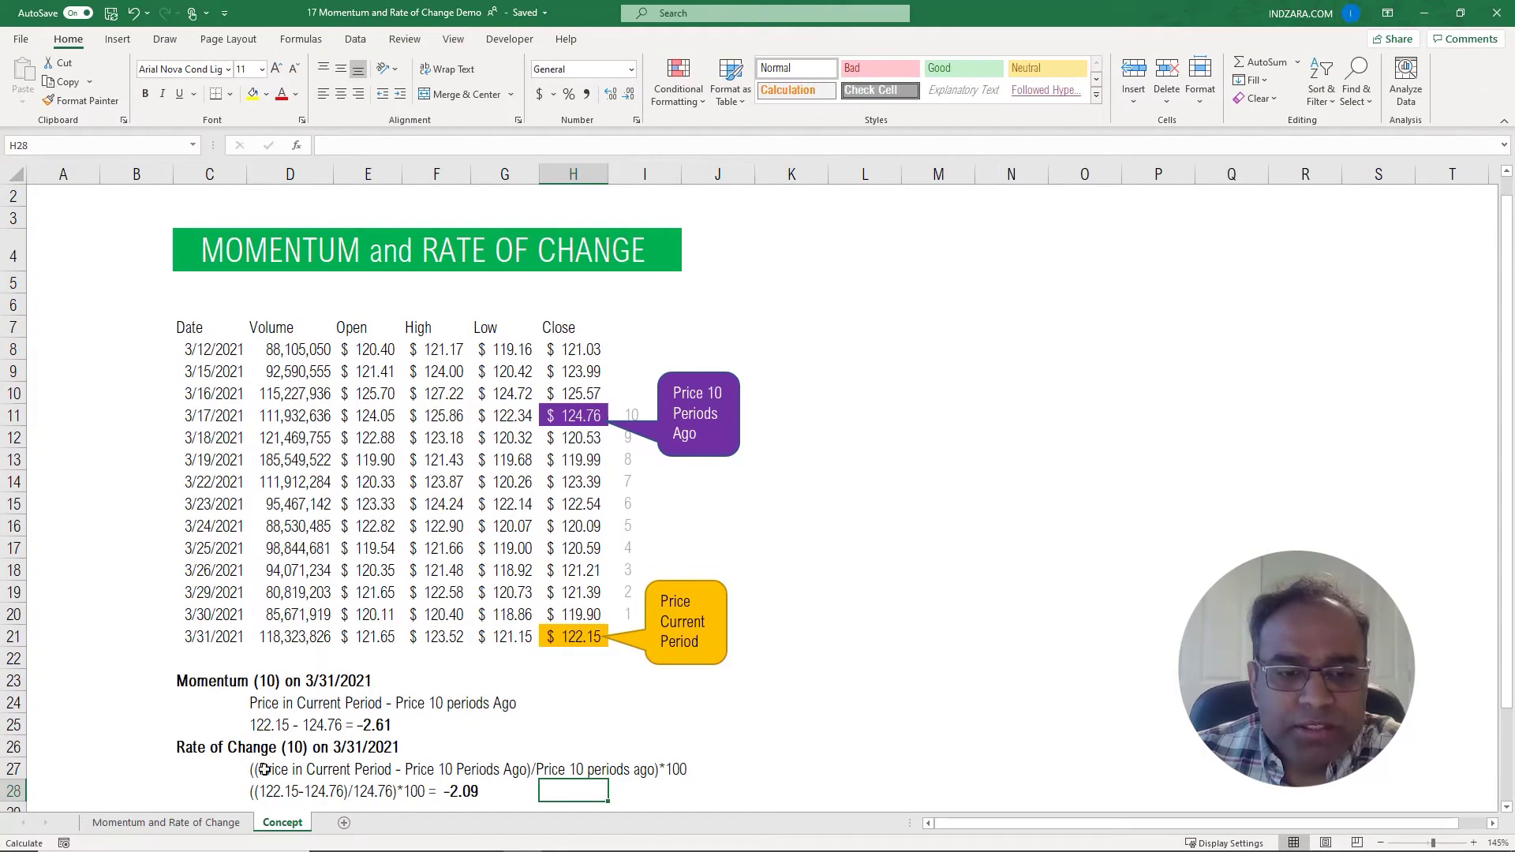
{"action": "left_click", "coordinate": [224, 821]}
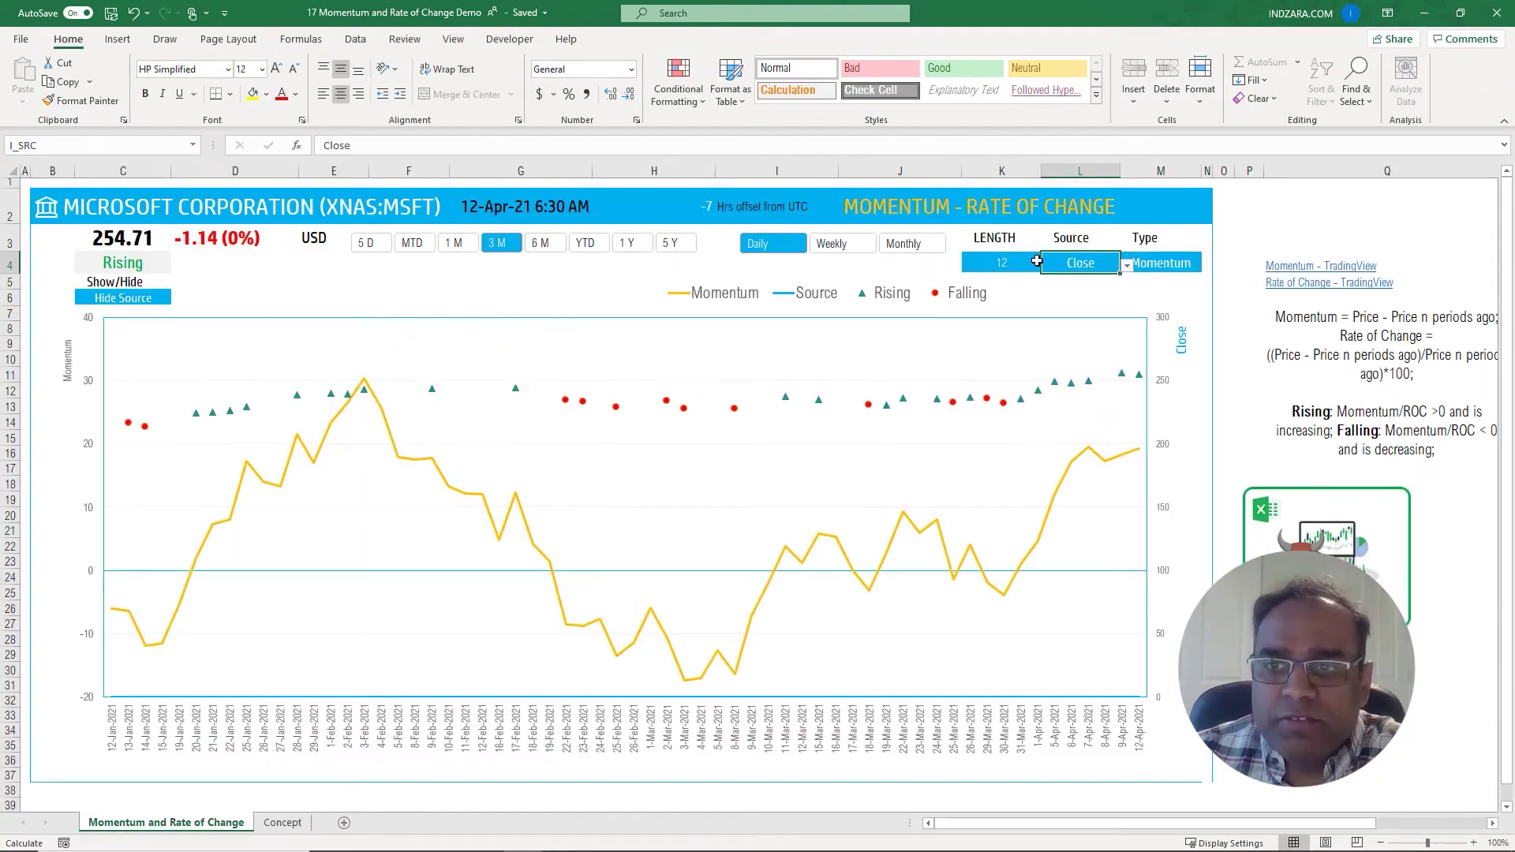
{"action": "left_click", "coordinate": [1024, 262]}
{"action": "type", "text": "10"}
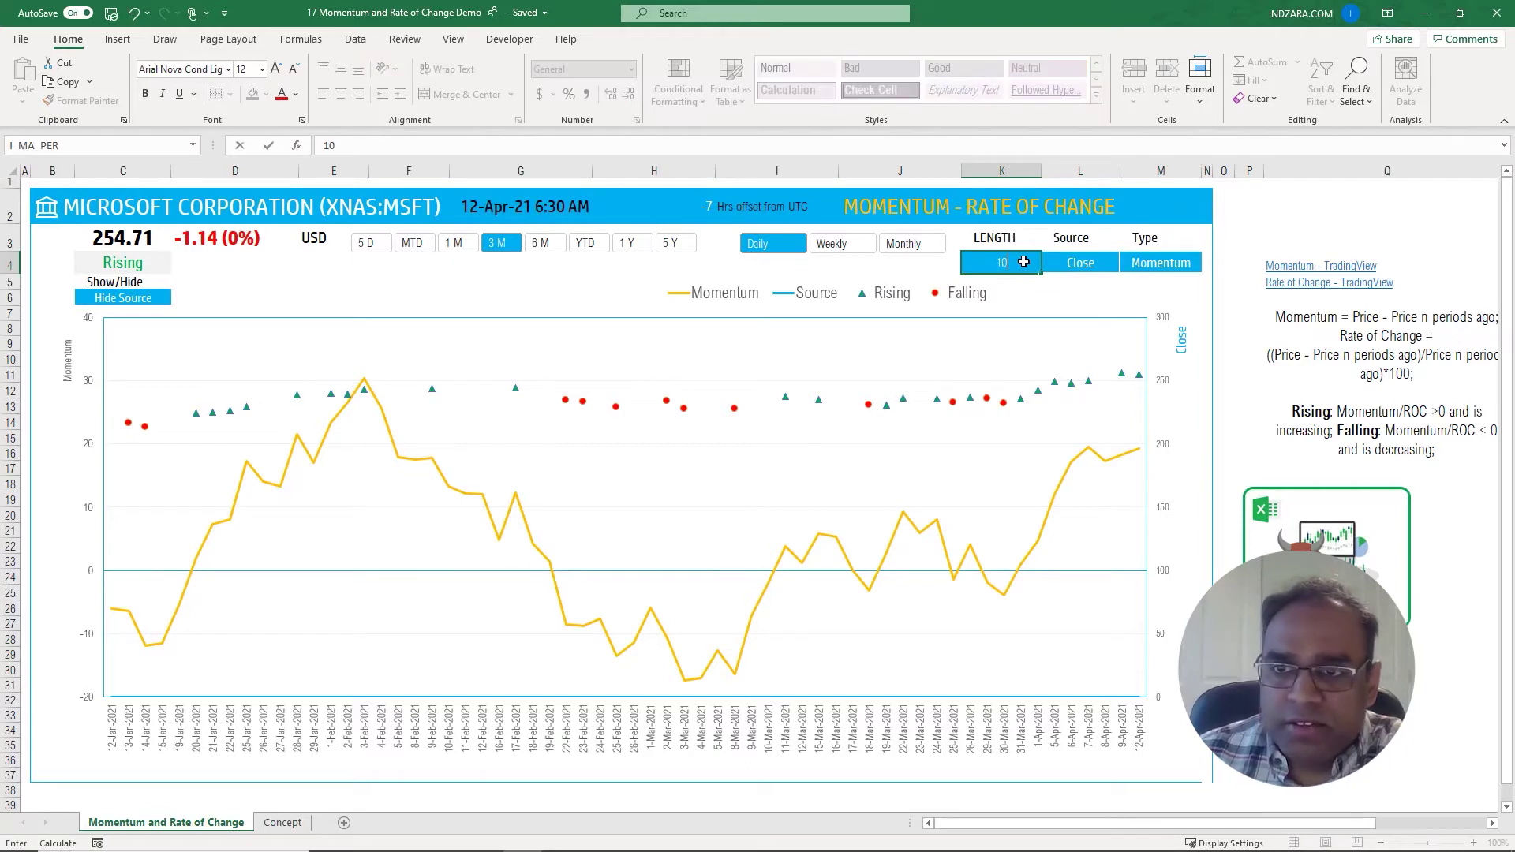
{"action": "key", "text": "Return"}
{"action": "left_click", "coordinate": [1024, 262]}
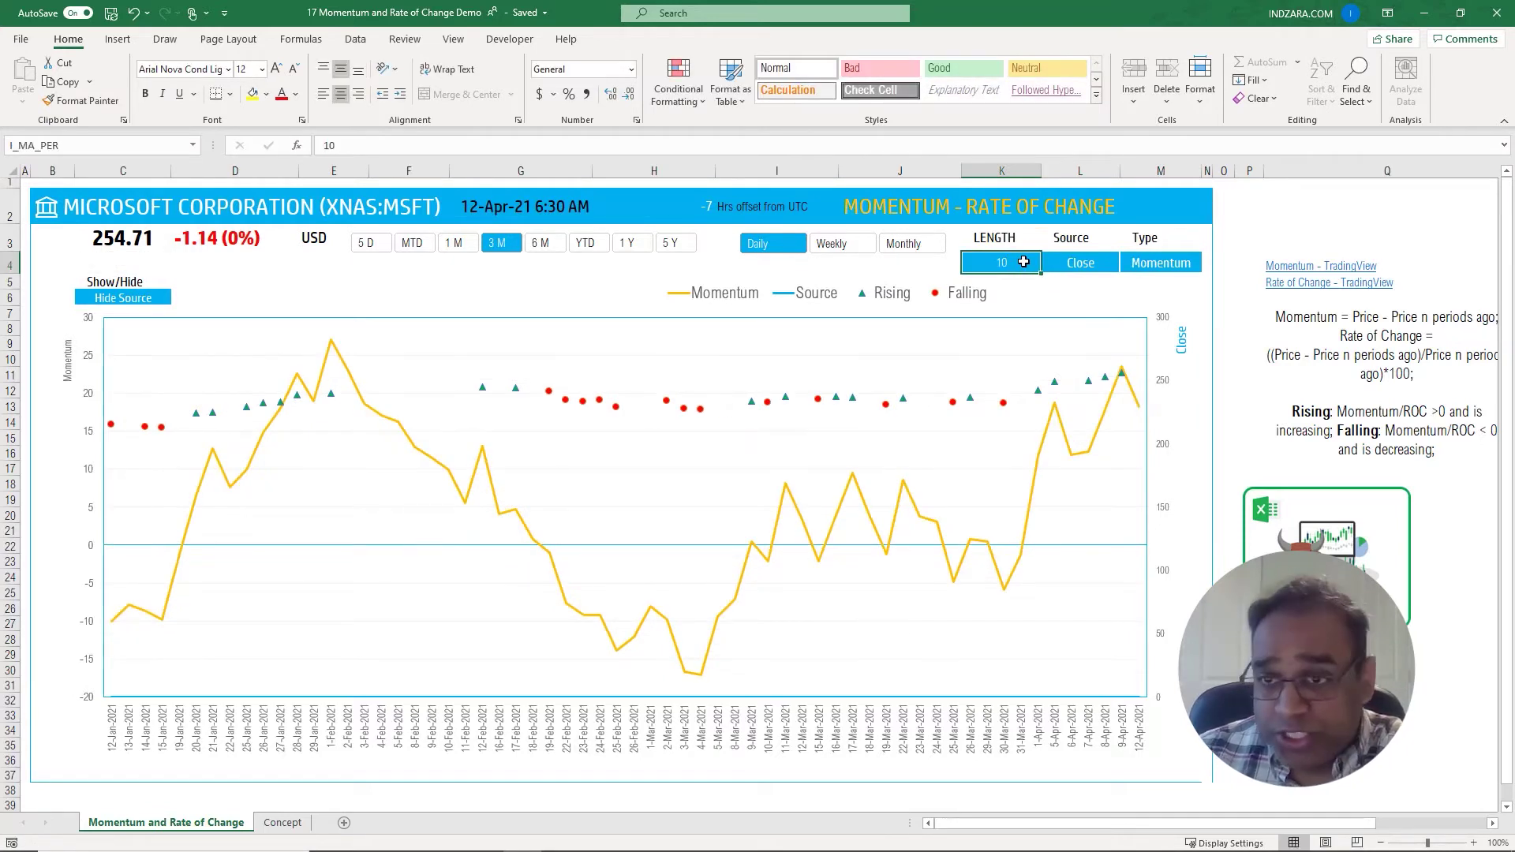
{"action": "type", "text": "12"}
{"action": "key", "text": "Return"}
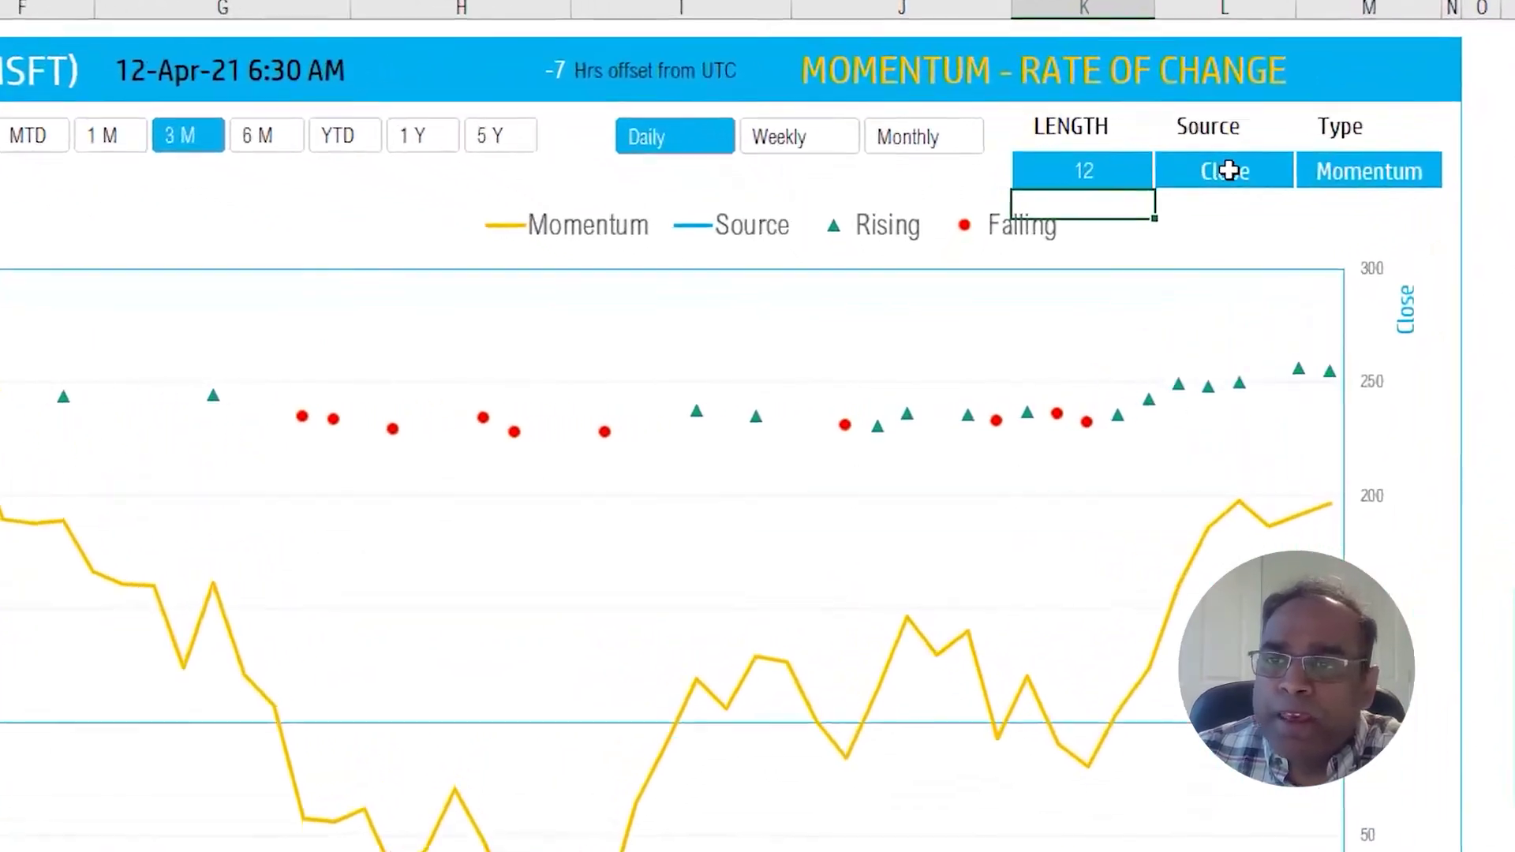
{"action": "left_click", "coordinate": [1082, 261]}
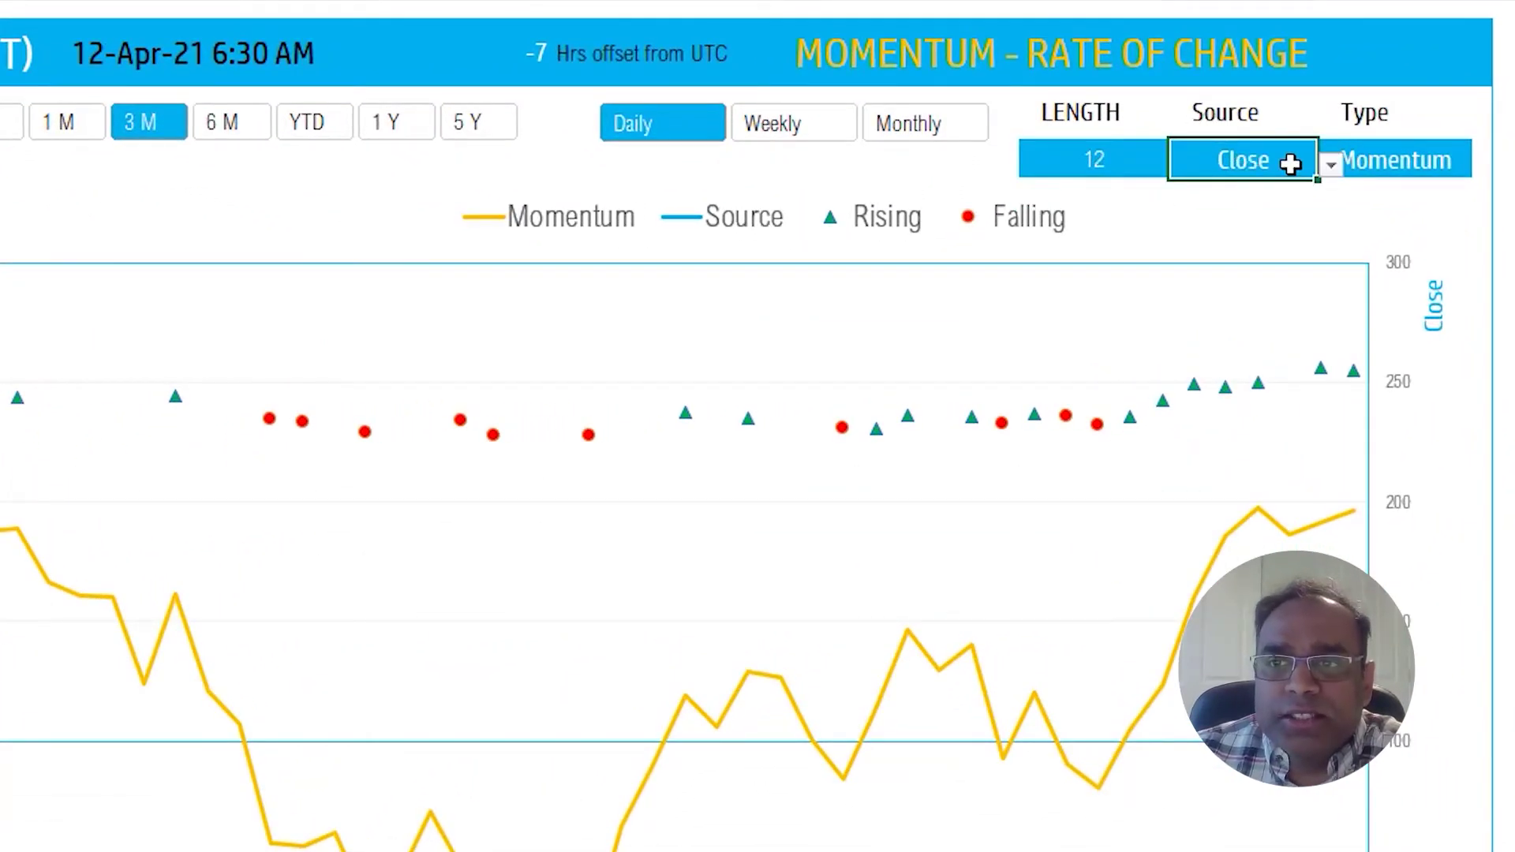
{"action": "left_click", "coordinate": [1332, 169]}
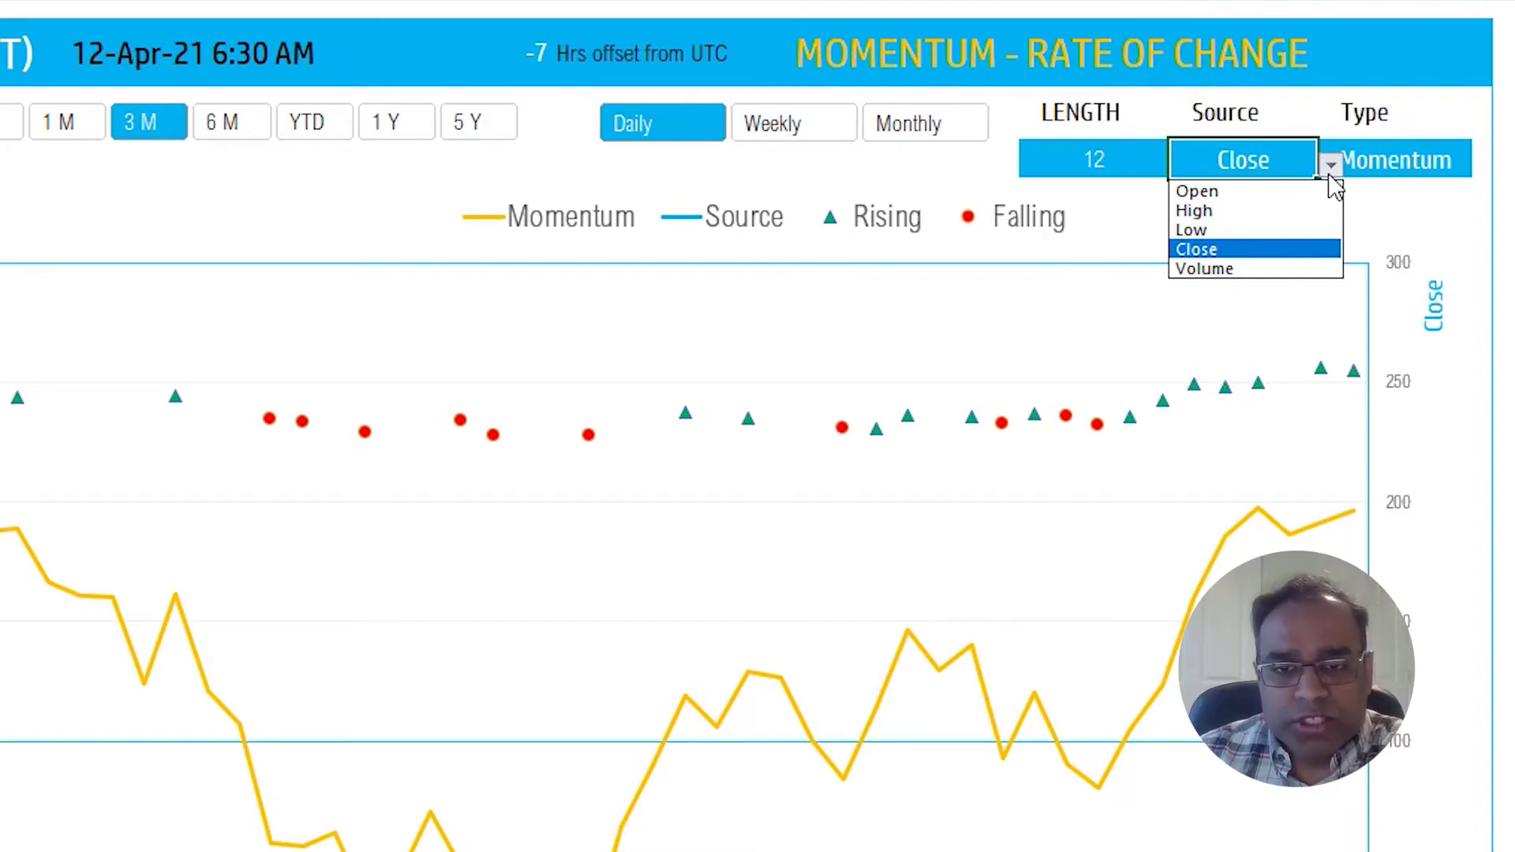
{"action": "key", "text": "Escape"}
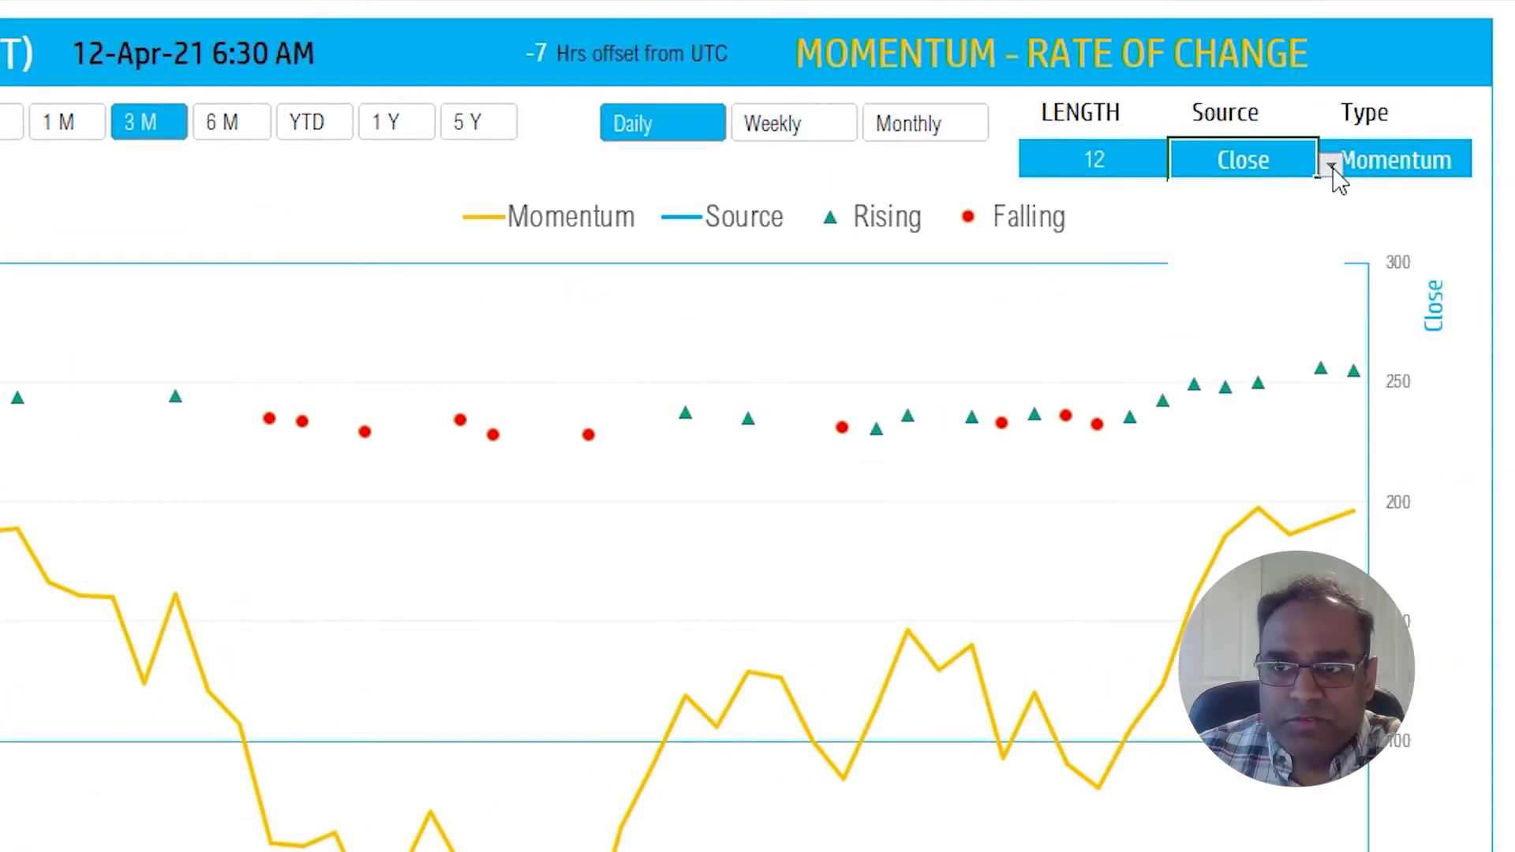
{"action": "left_click", "coordinate": [1332, 166]}
{"action": "left_click", "coordinate": [1332, 166]}
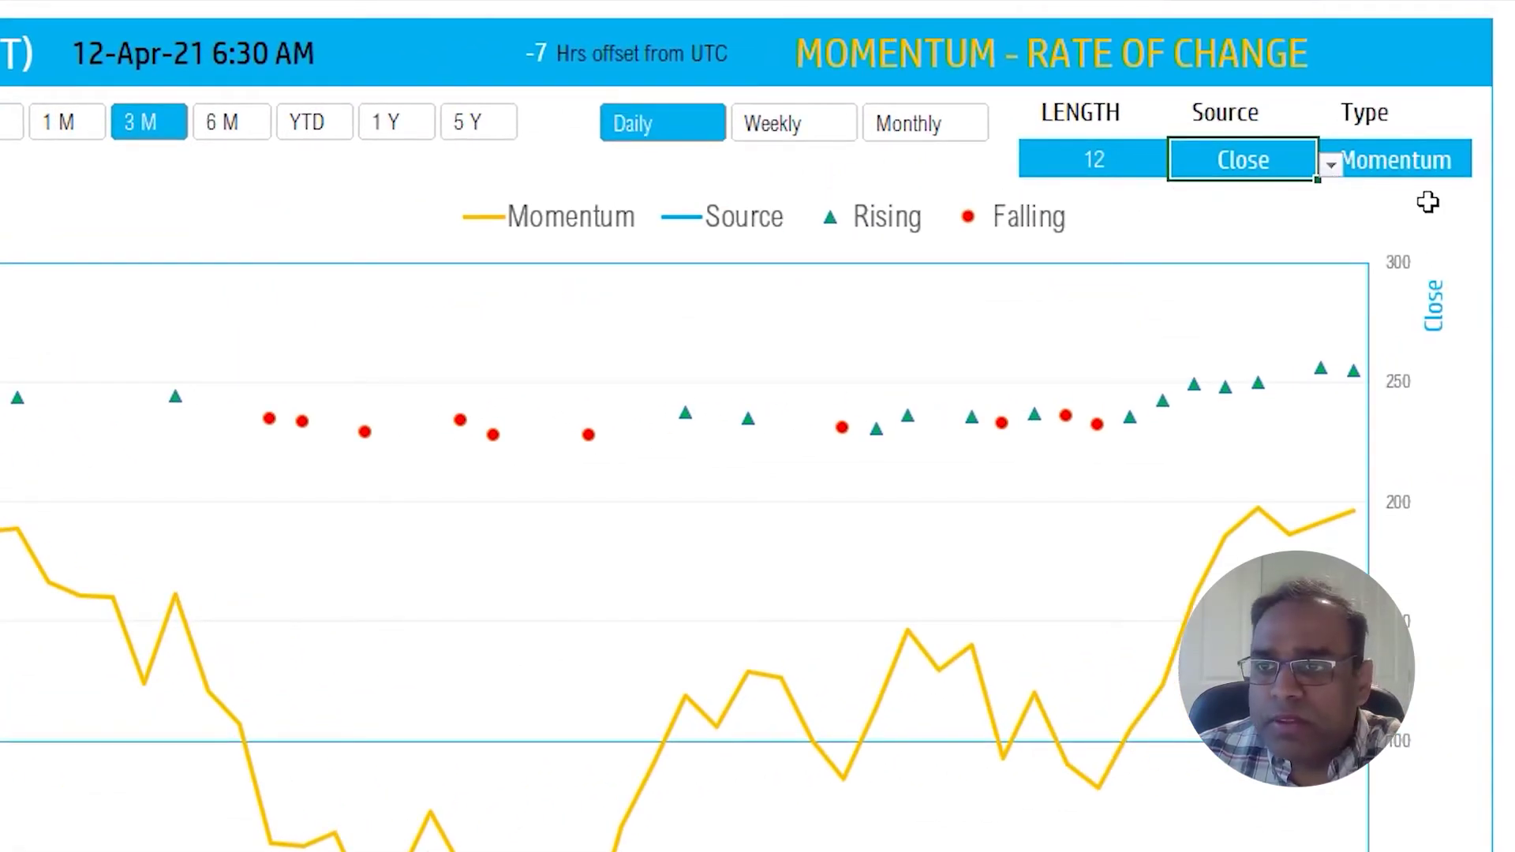
{"action": "left_click", "coordinate": [1433, 165]}
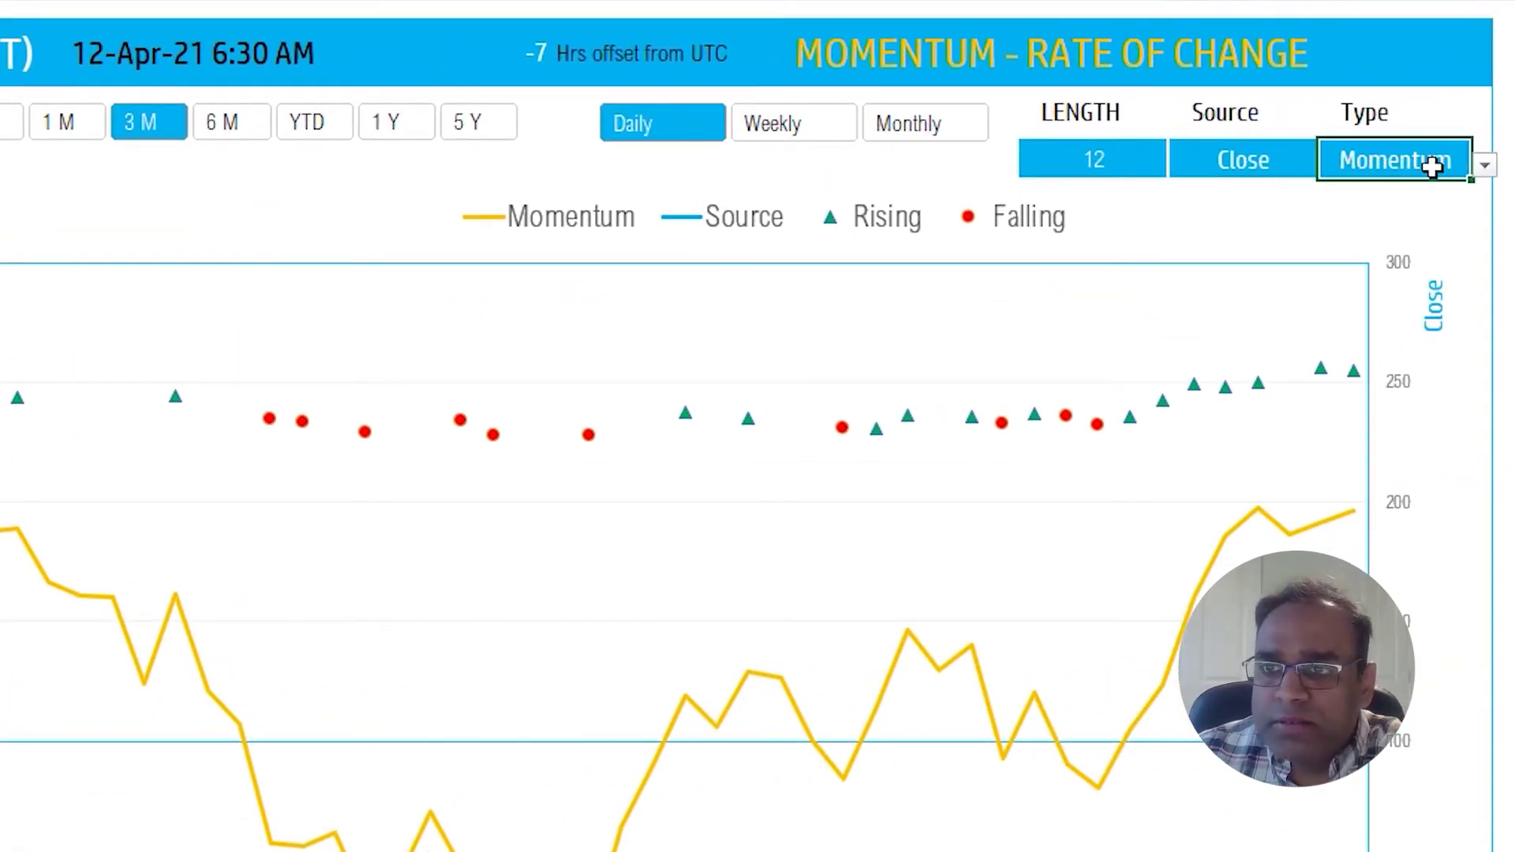
{"action": "left_click", "coordinate": [1484, 167]}
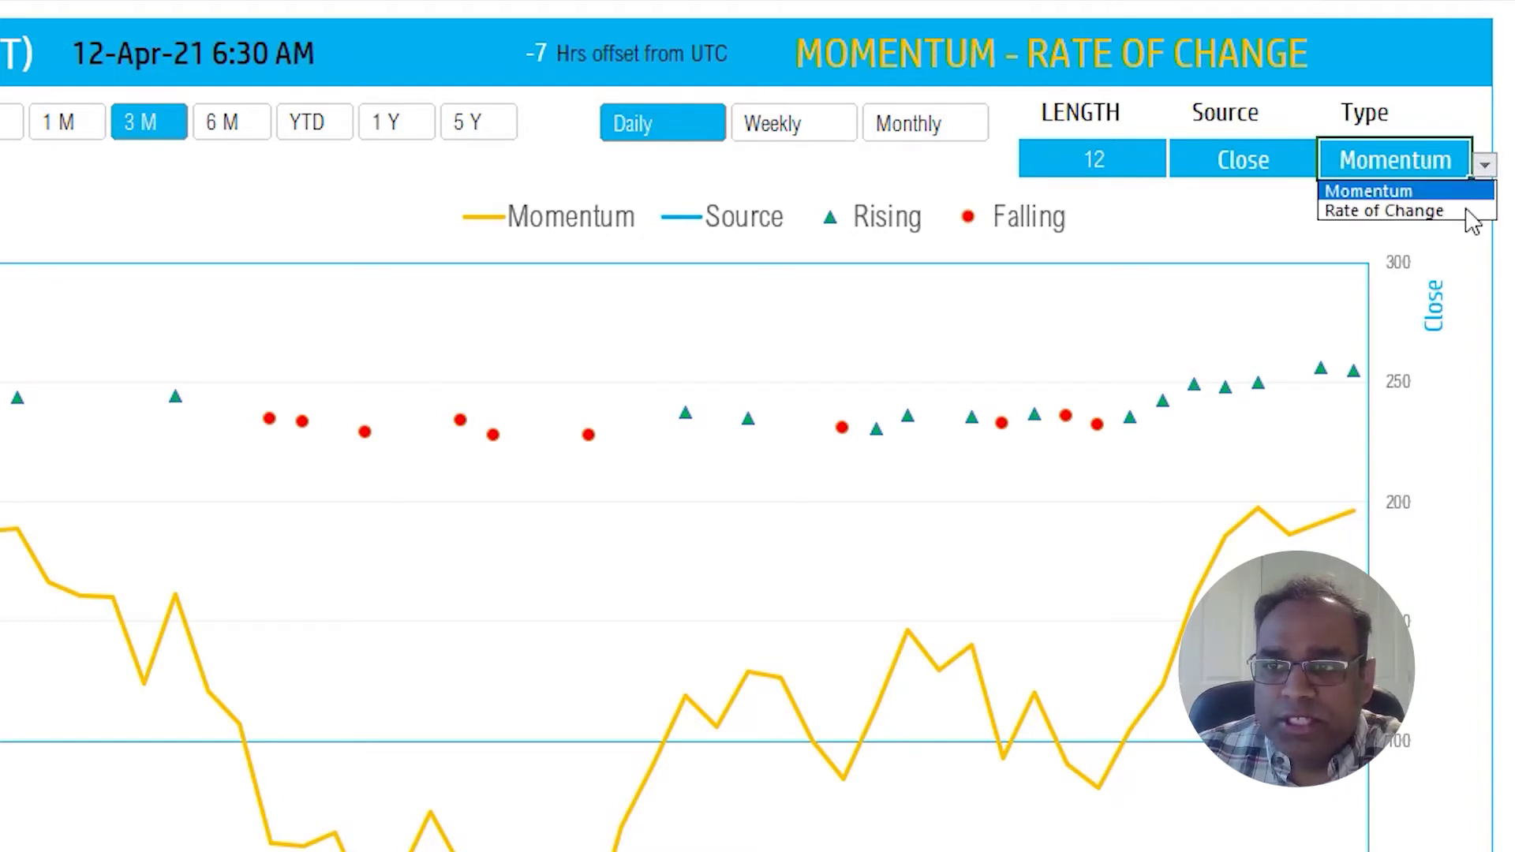
{"action": "left_click", "coordinate": [1465, 211]}
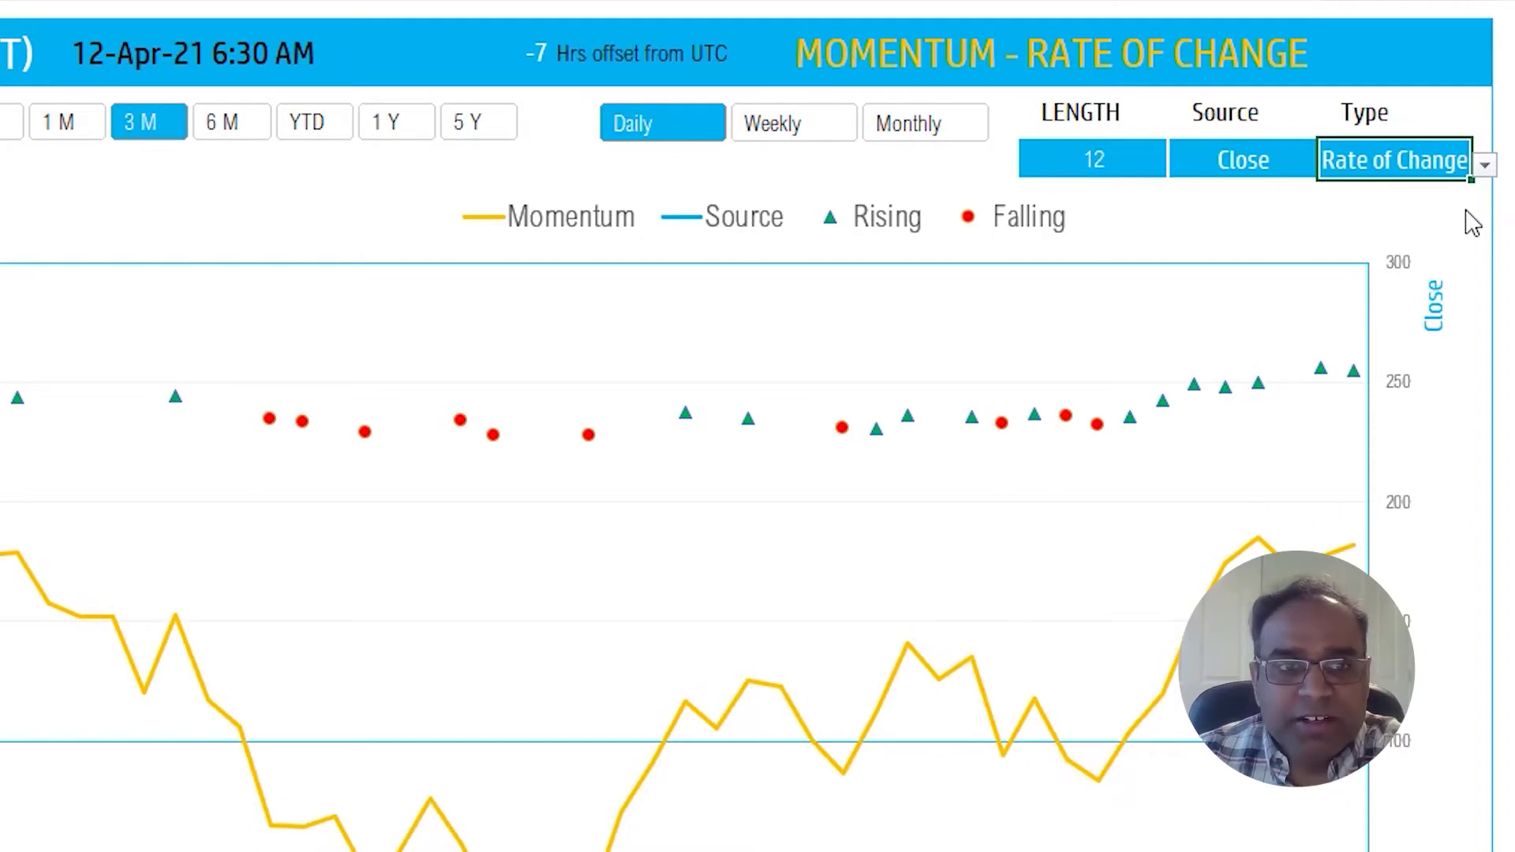
{"action": "left_click", "coordinate": [1485, 165]}
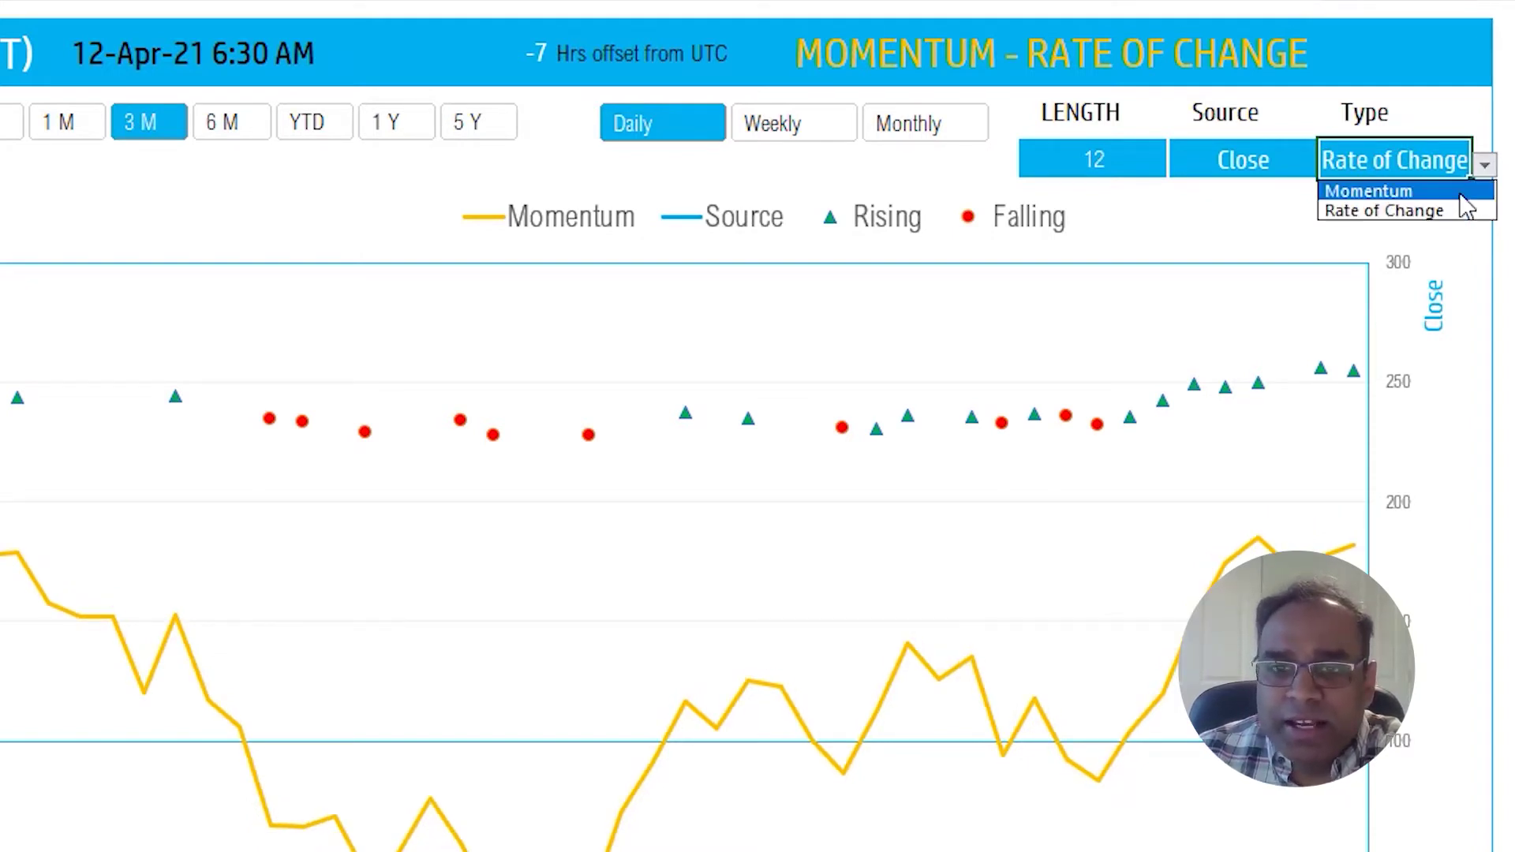
{"action": "left_click", "coordinate": [1459, 192]}
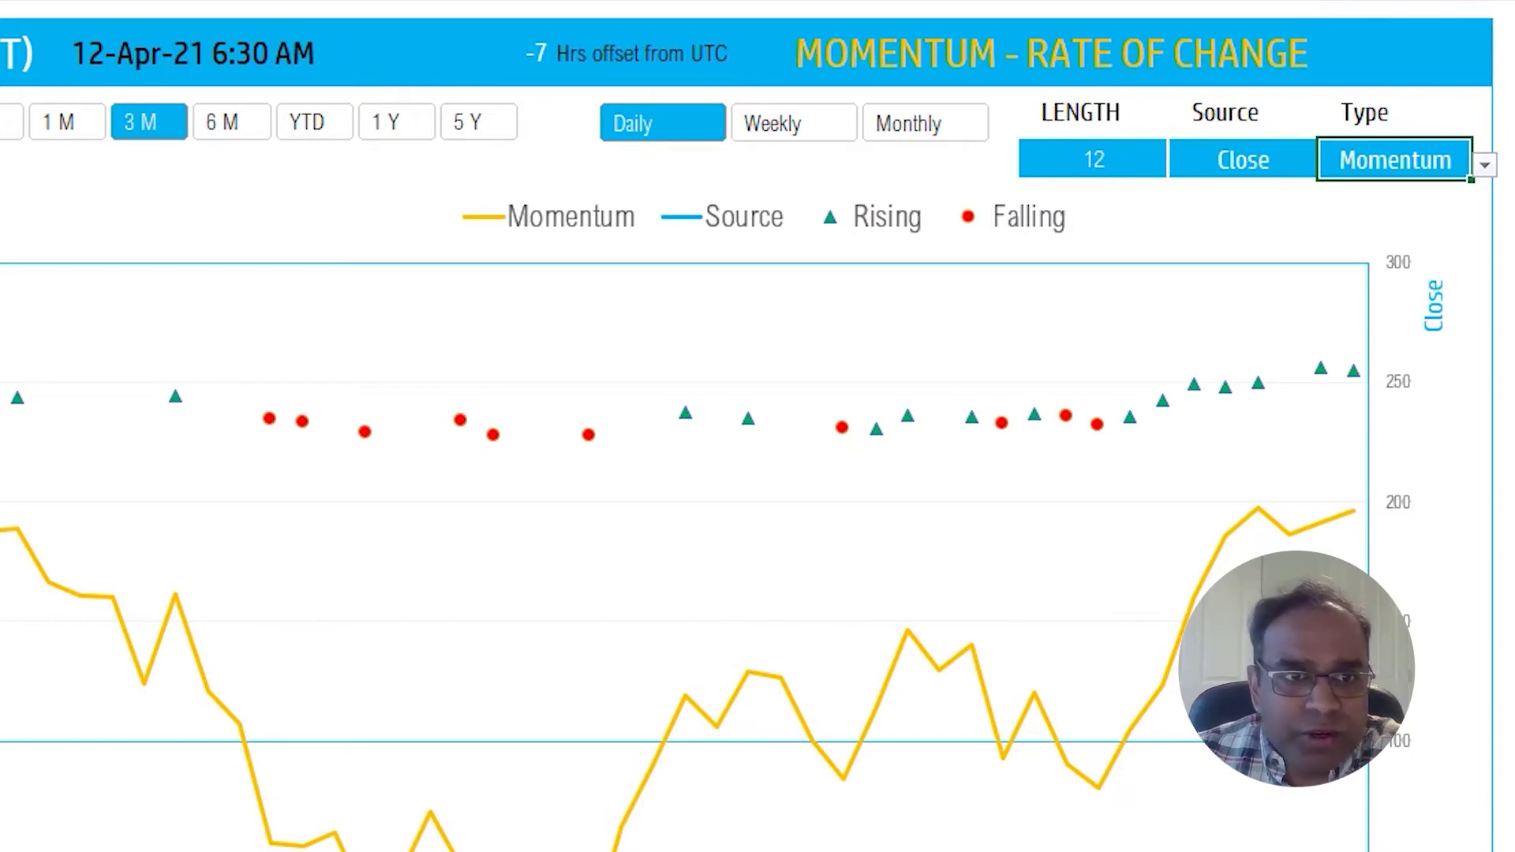
Step: Choose Show Source in the Show/Hide setting to plot the Close source line
{"action": "left_click", "coordinate": [229, 199]}
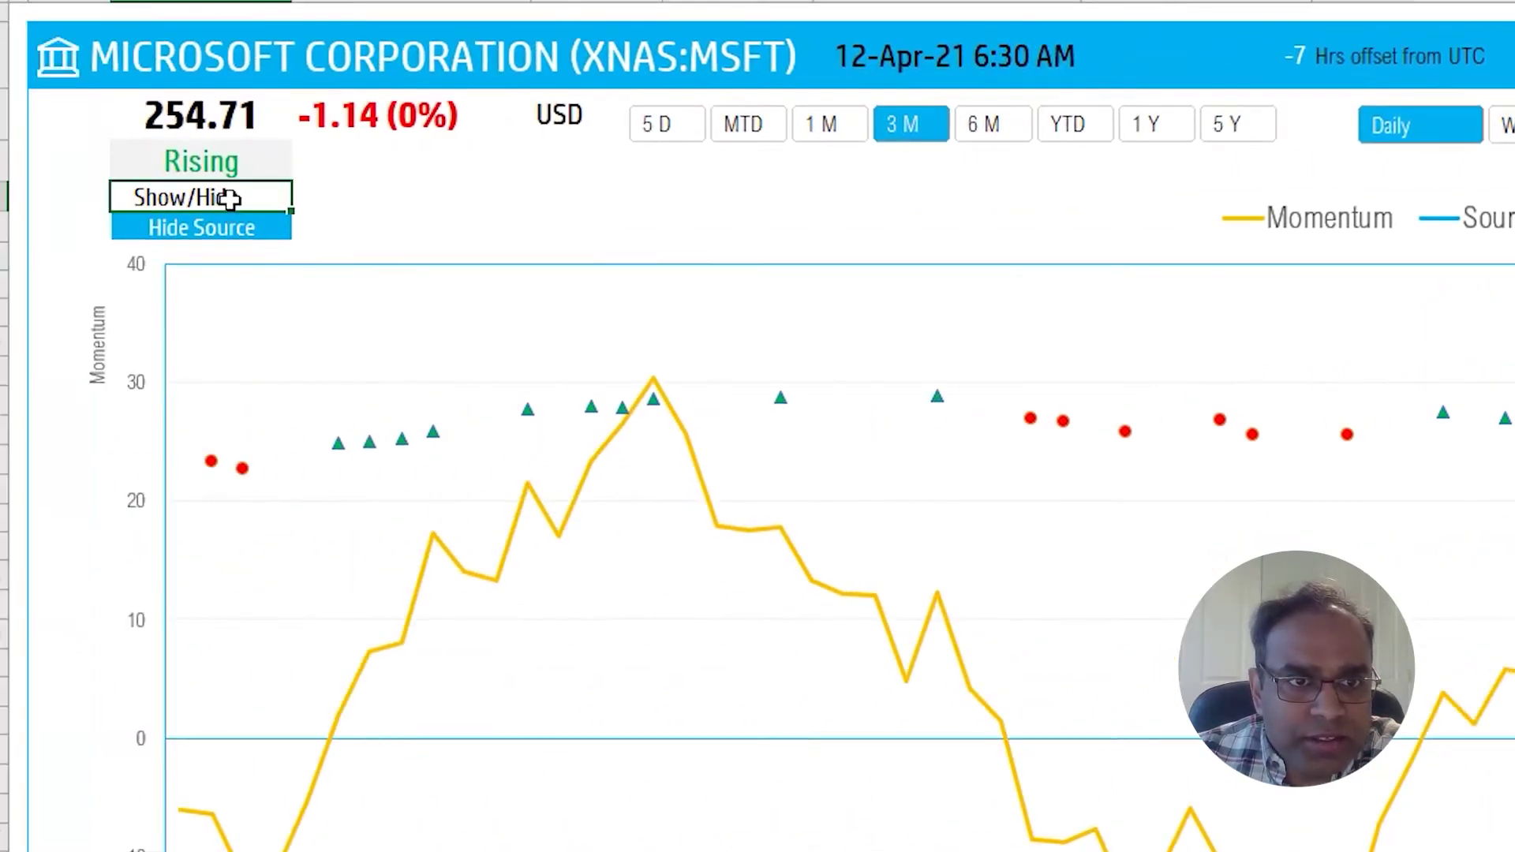
{"action": "left_click", "coordinate": [270, 225]}
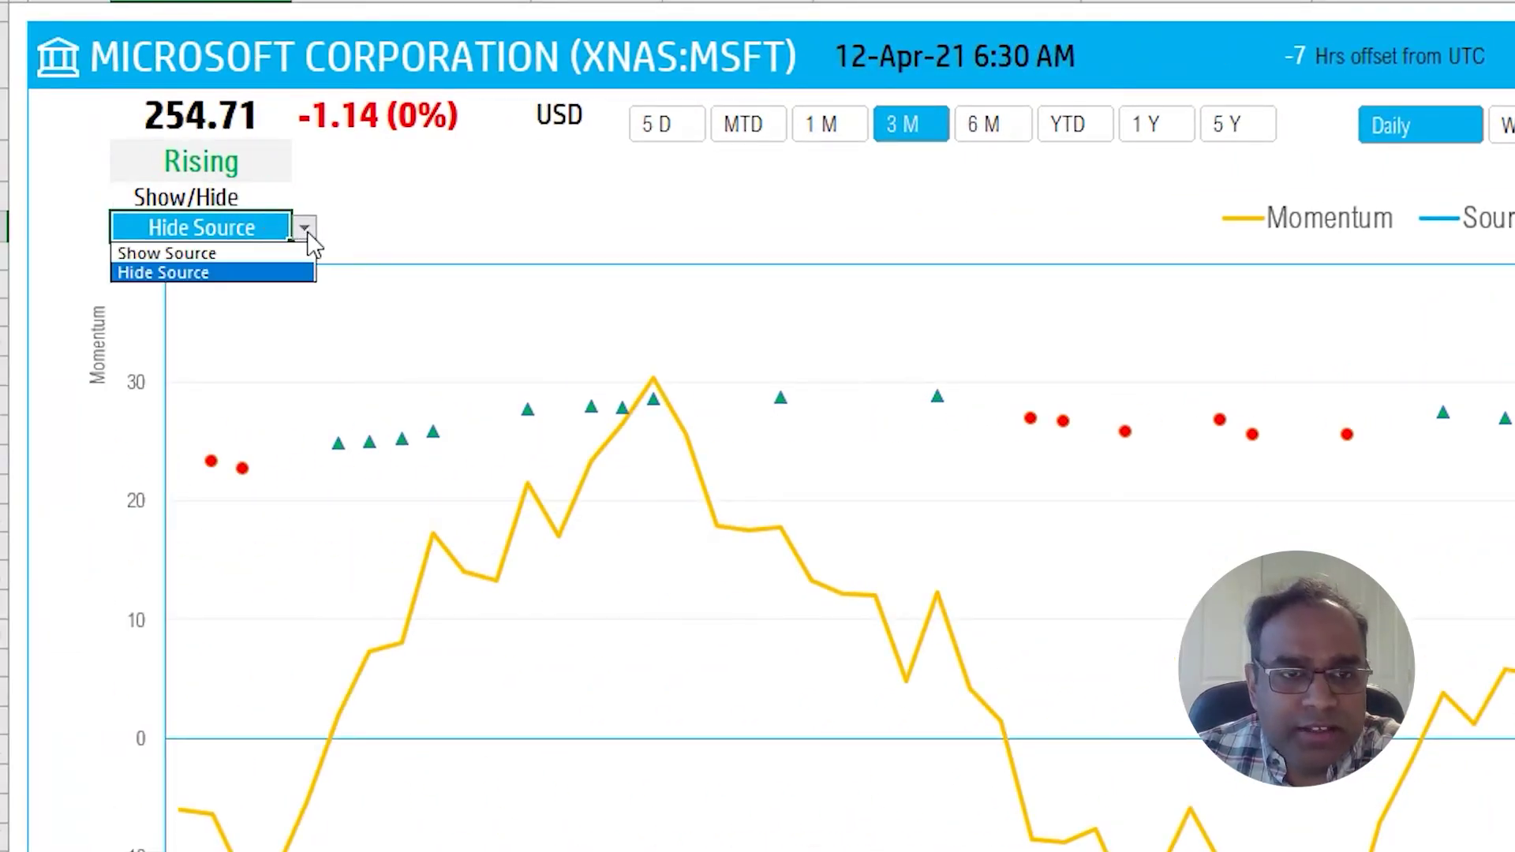
{"action": "left_click", "coordinate": [294, 254]}
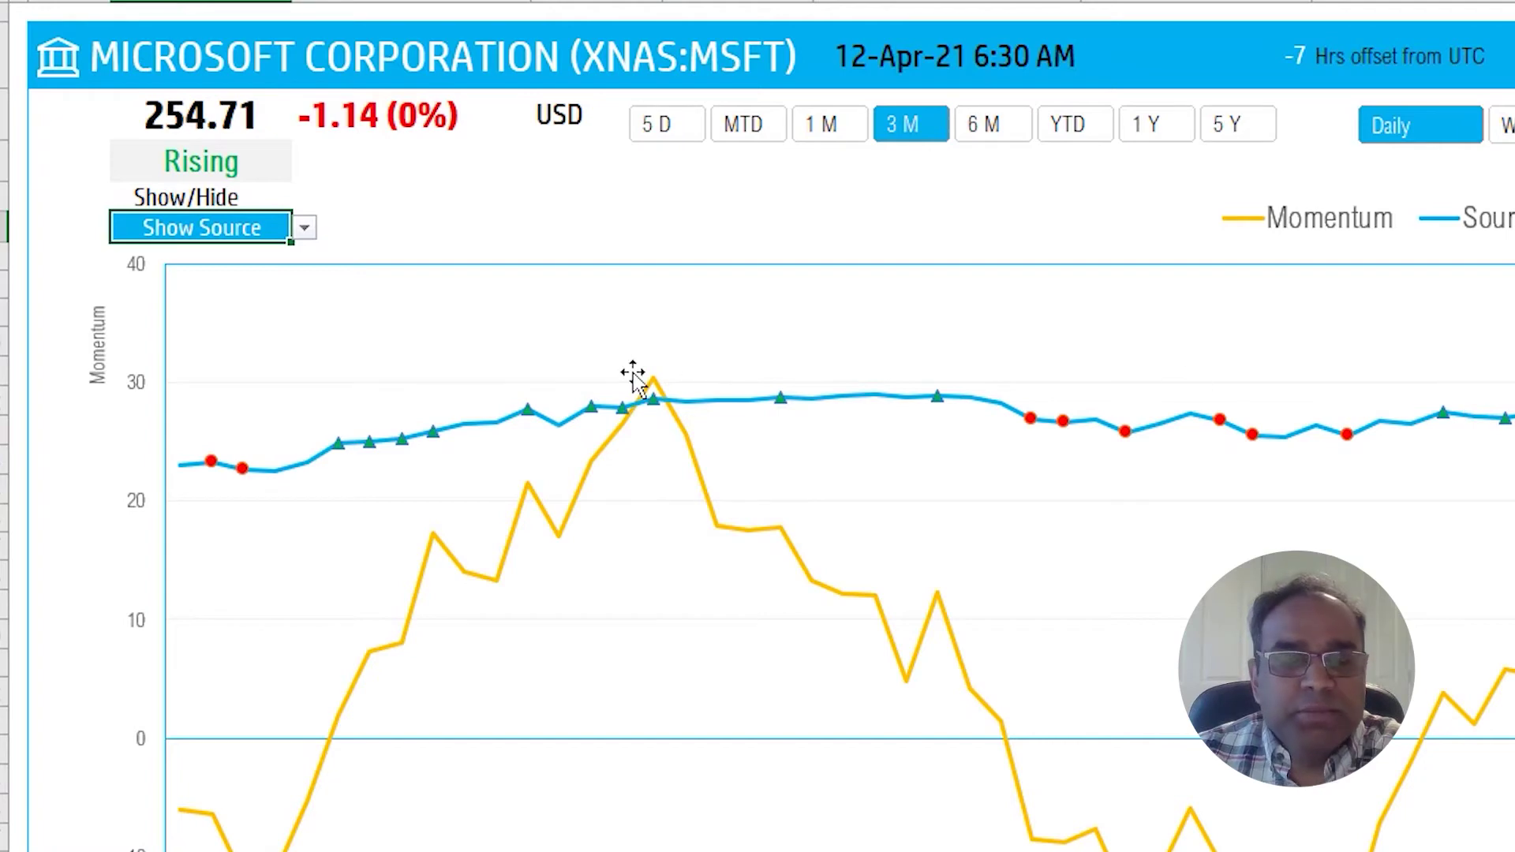
{"action": "left_click", "coordinate": [305, 229]}
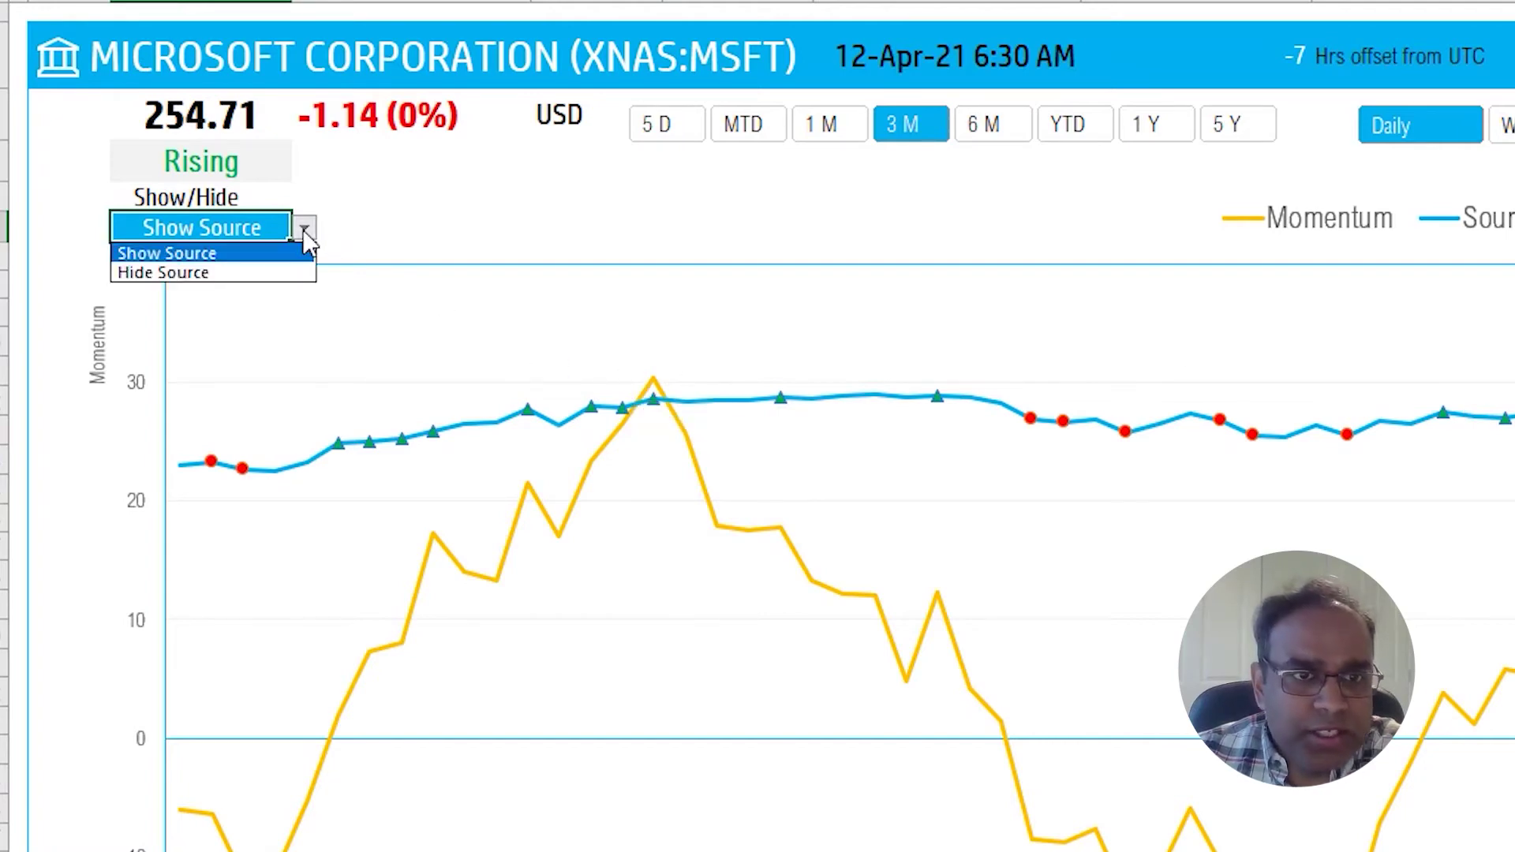
{"action": "key", "text": "Escape"}
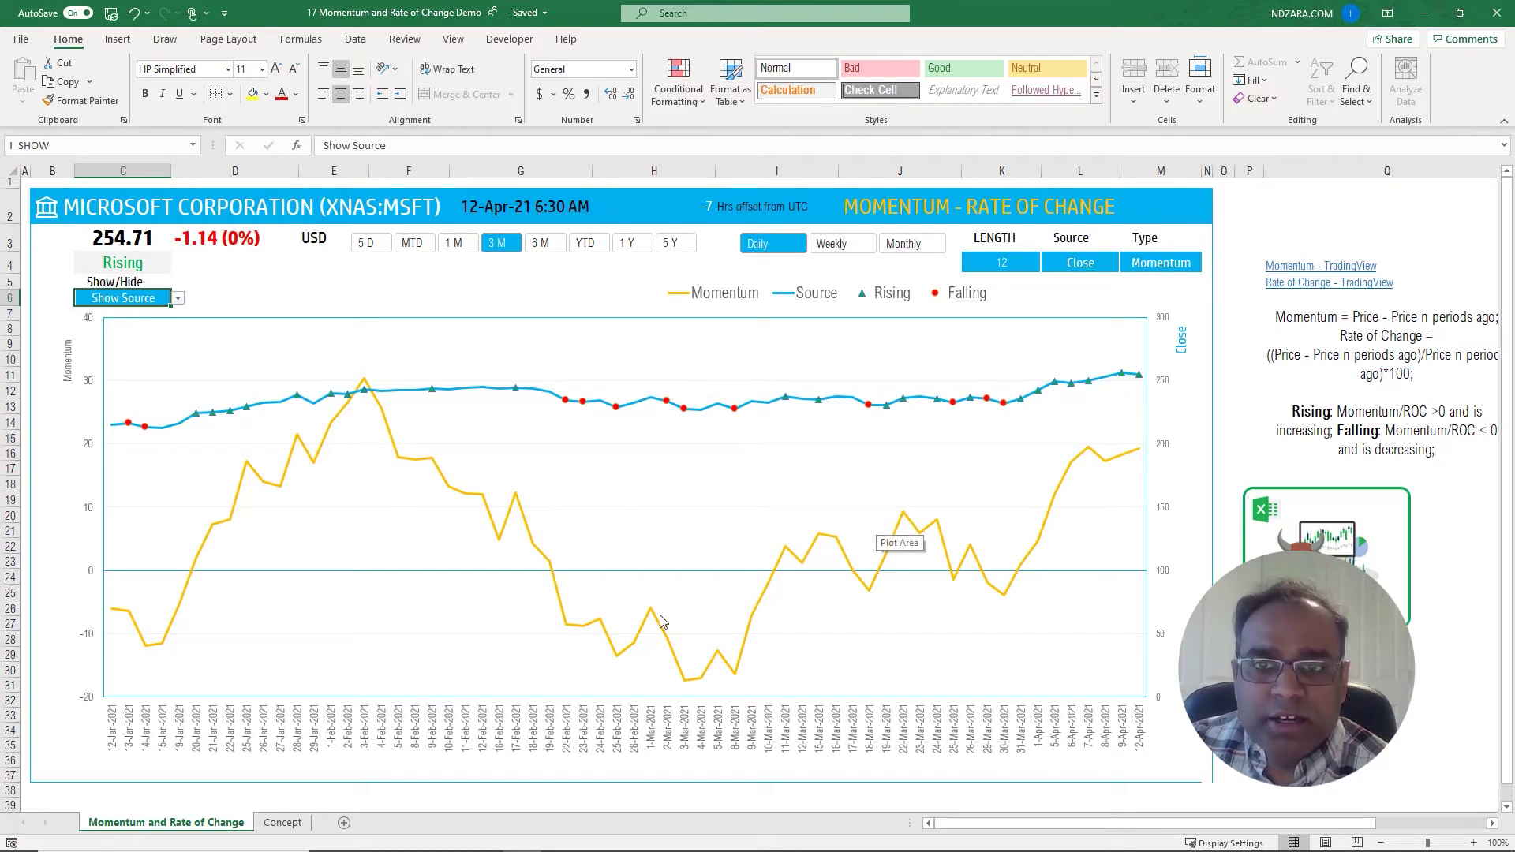
{"action": "left_click", "coordinate": [1176, 270]}
{"action": "left_click", "coordinate": [1207, 267]}
{"action": "left_click", "coordinate": [1192, 292]}
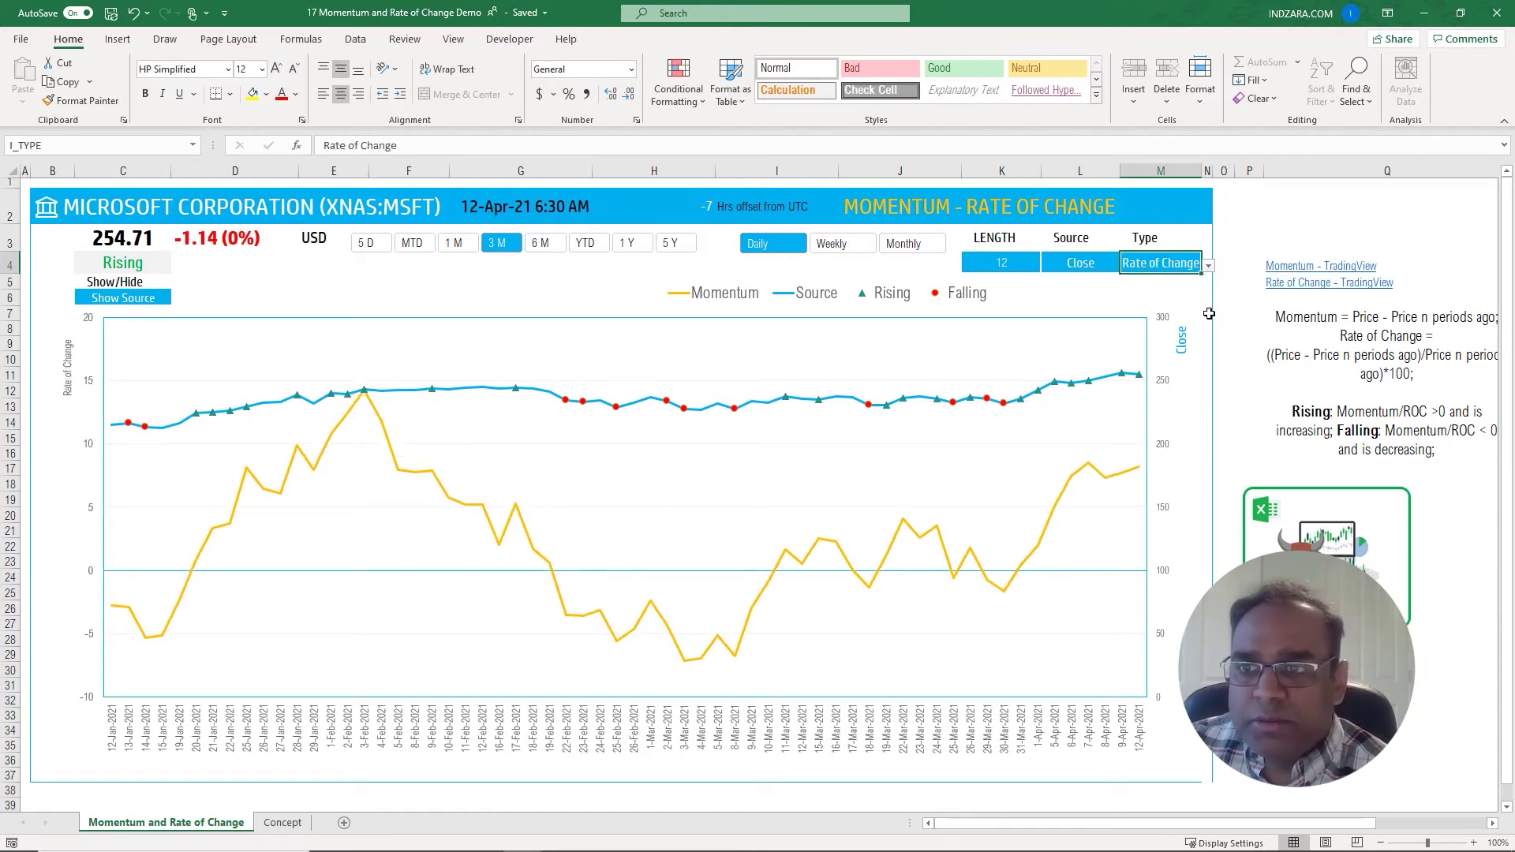
{"action": "left_click", "coordinate": [1209, 266]}
{"action": "left_click", "coordinate": [1198, 280]}
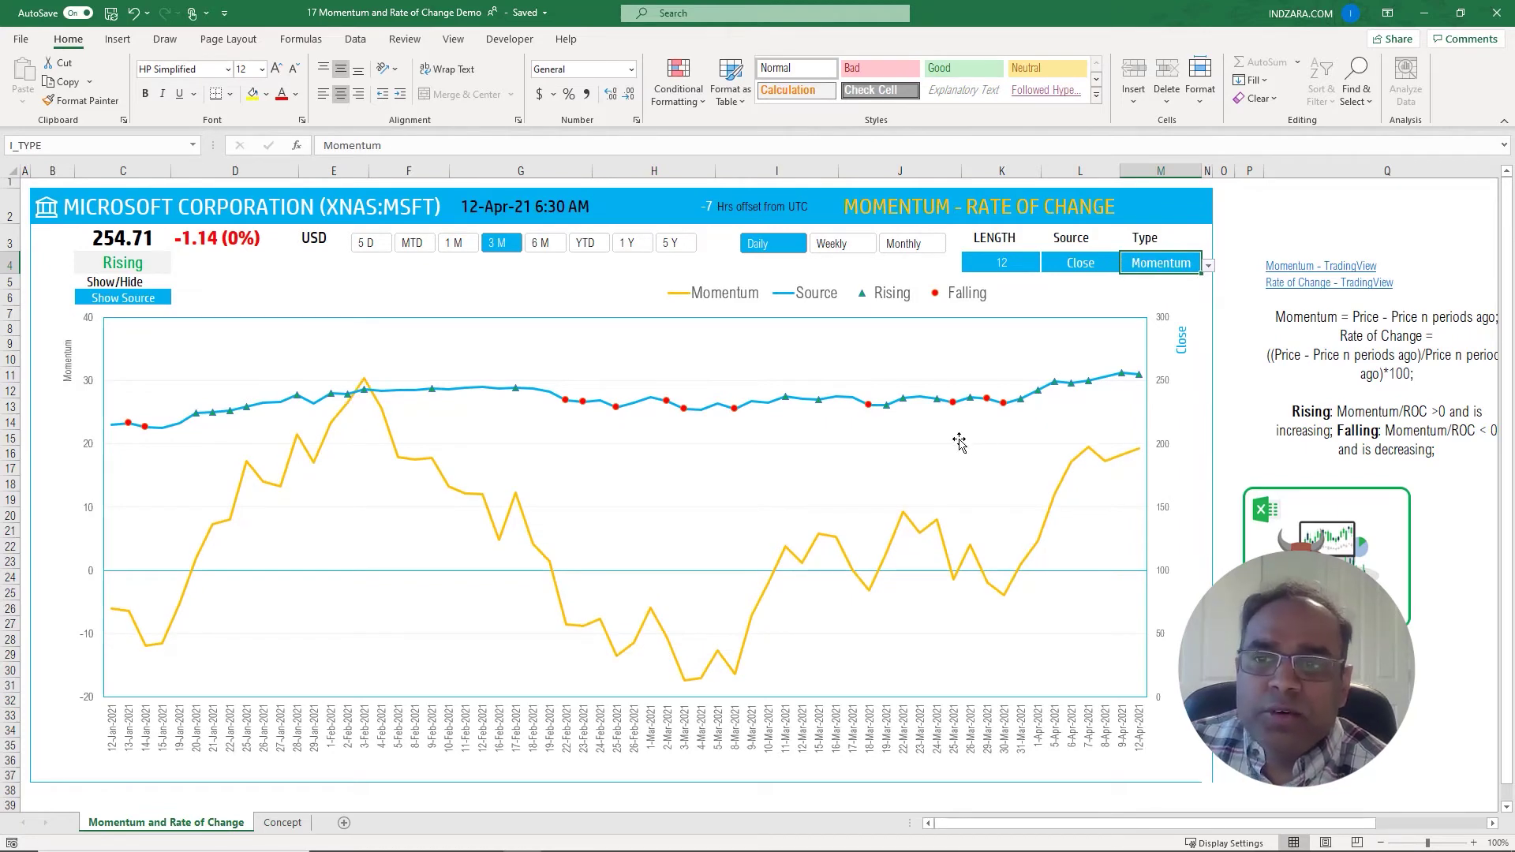
{"action": "left_click", "coordinate": [1250, 405]}
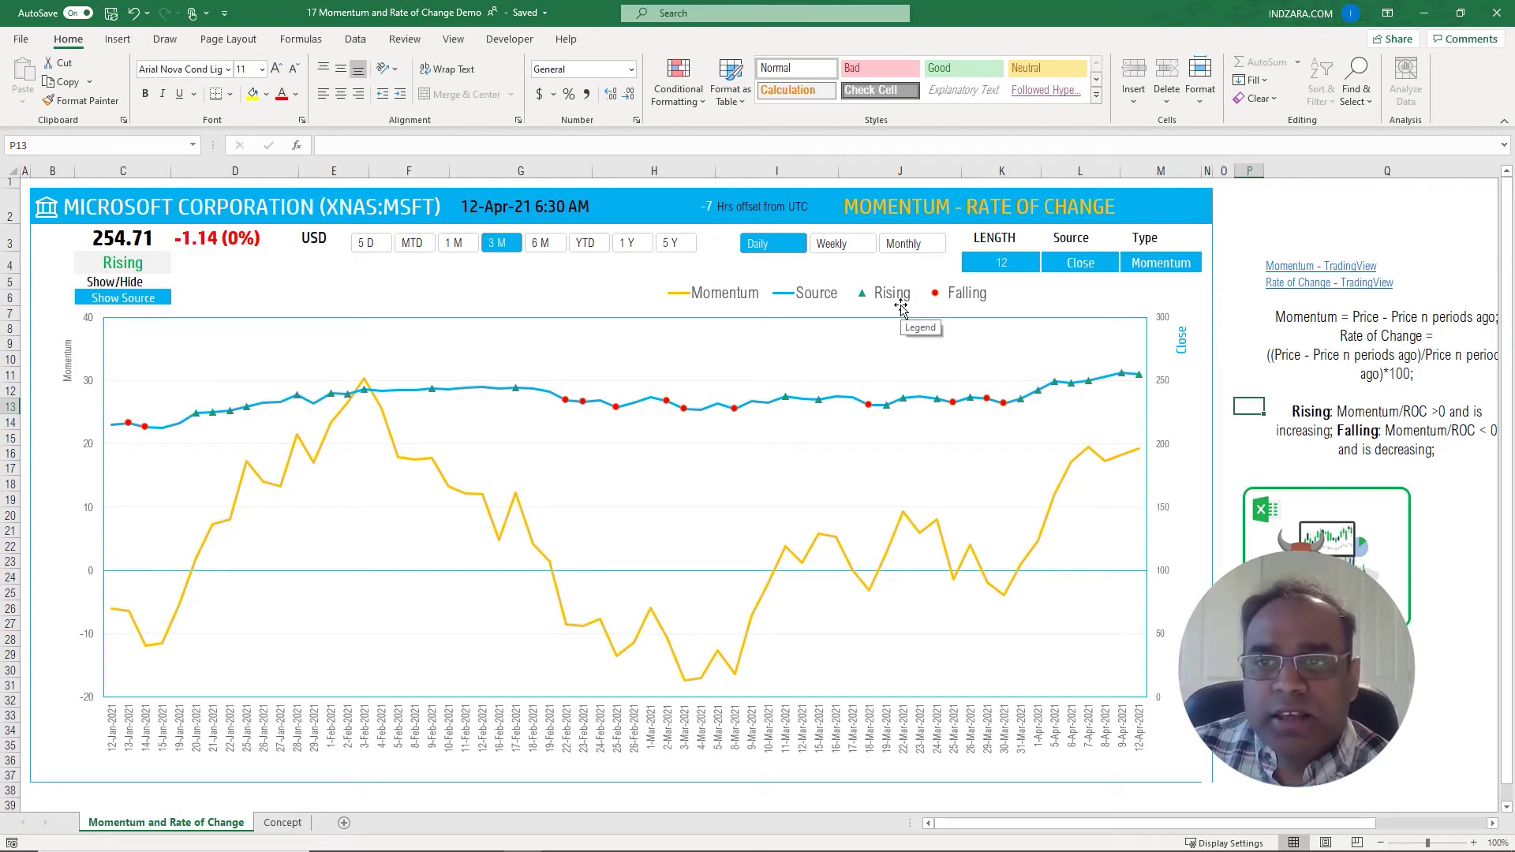
{"action": "left_click", "coordinate": [1492, 823]}
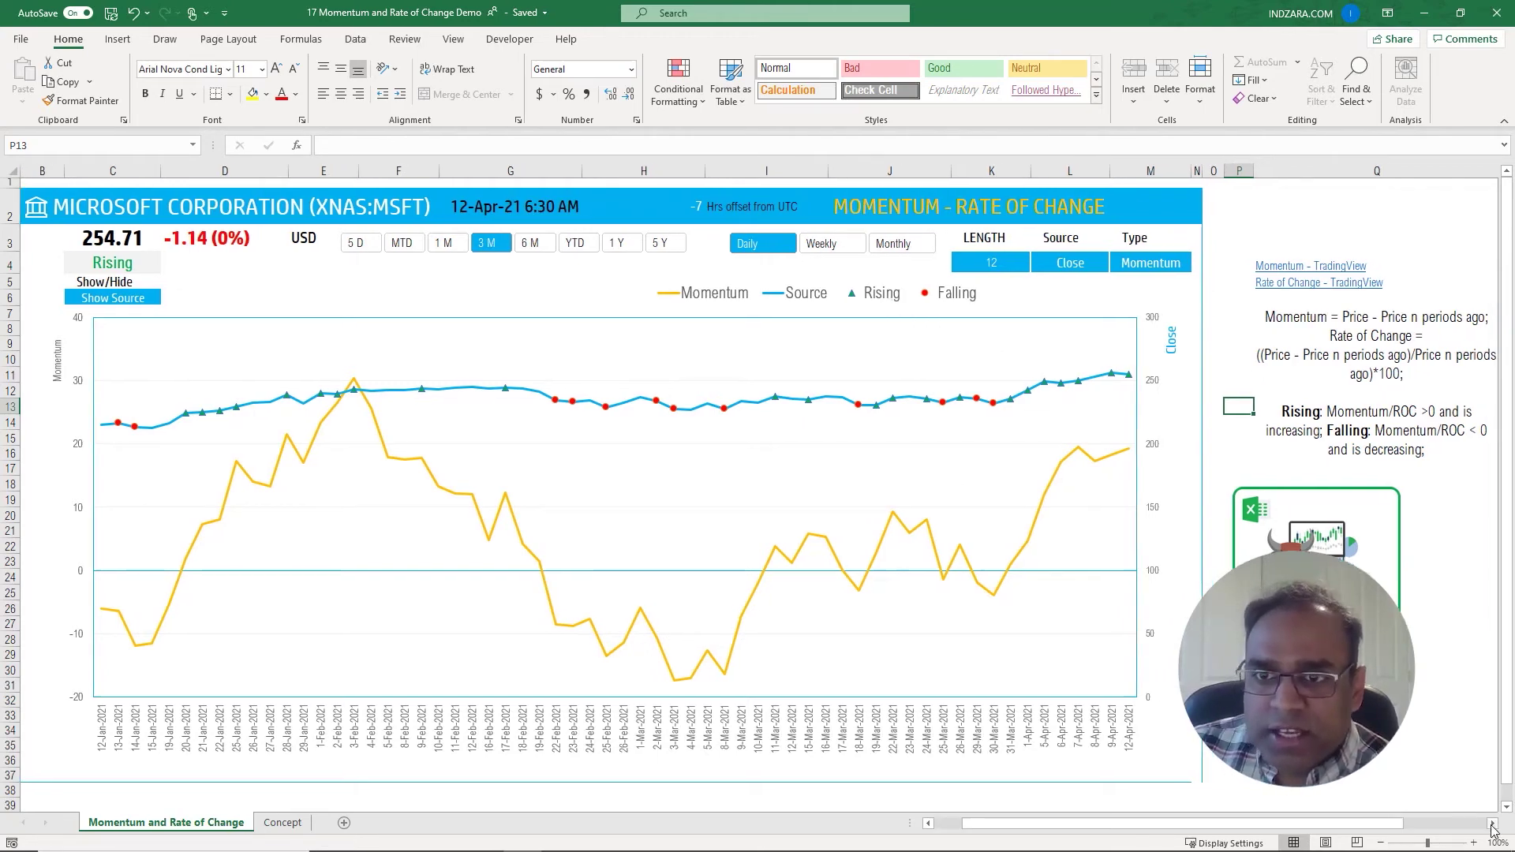
{"action": "left_click", "coordinate": [1492, 825]}
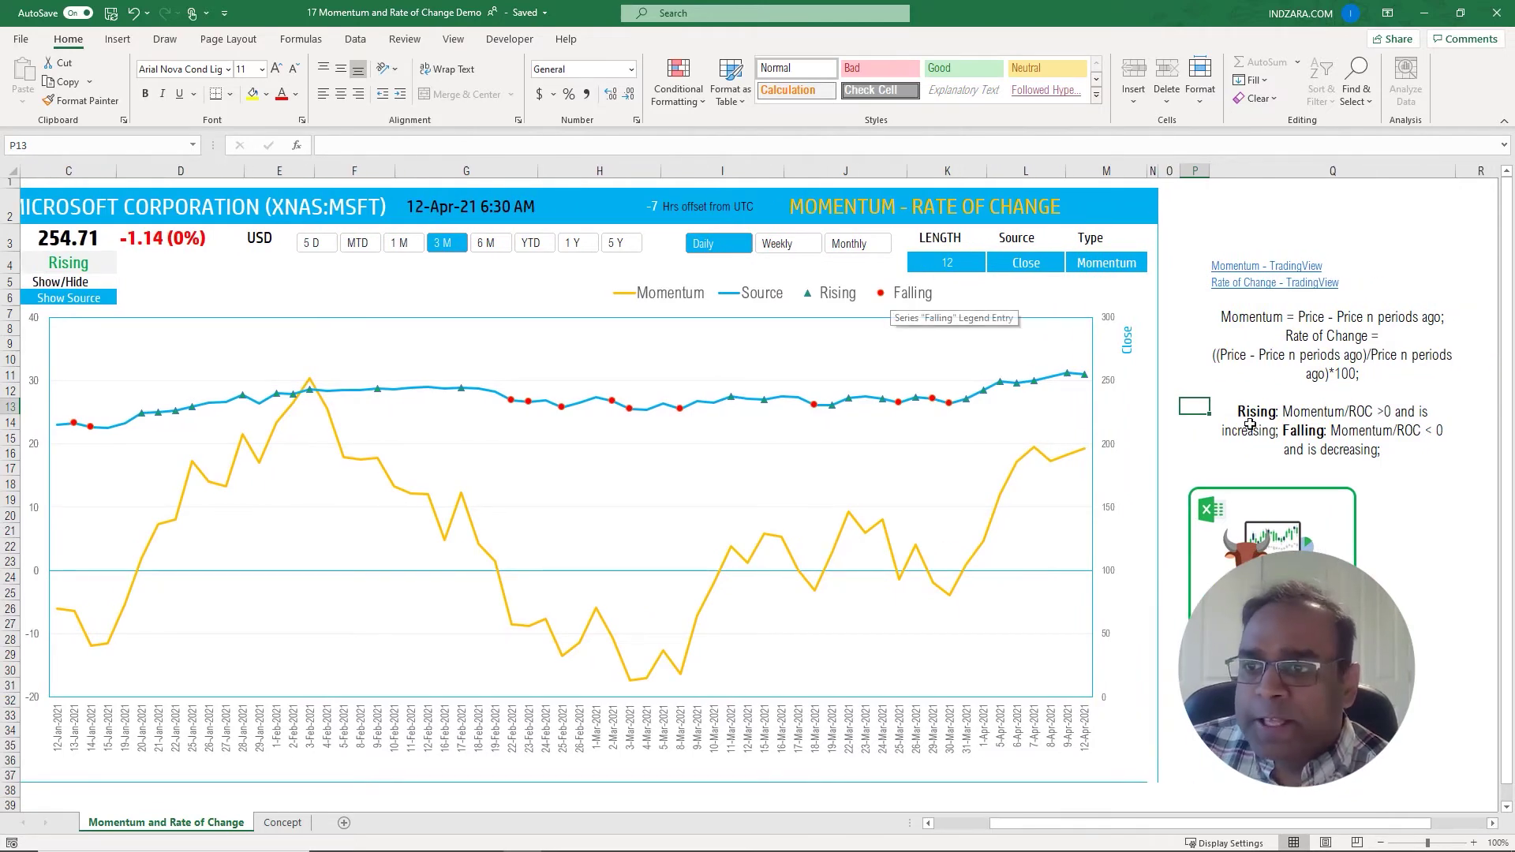
{"action": "left_click", "coordinate": [1311, 411]}
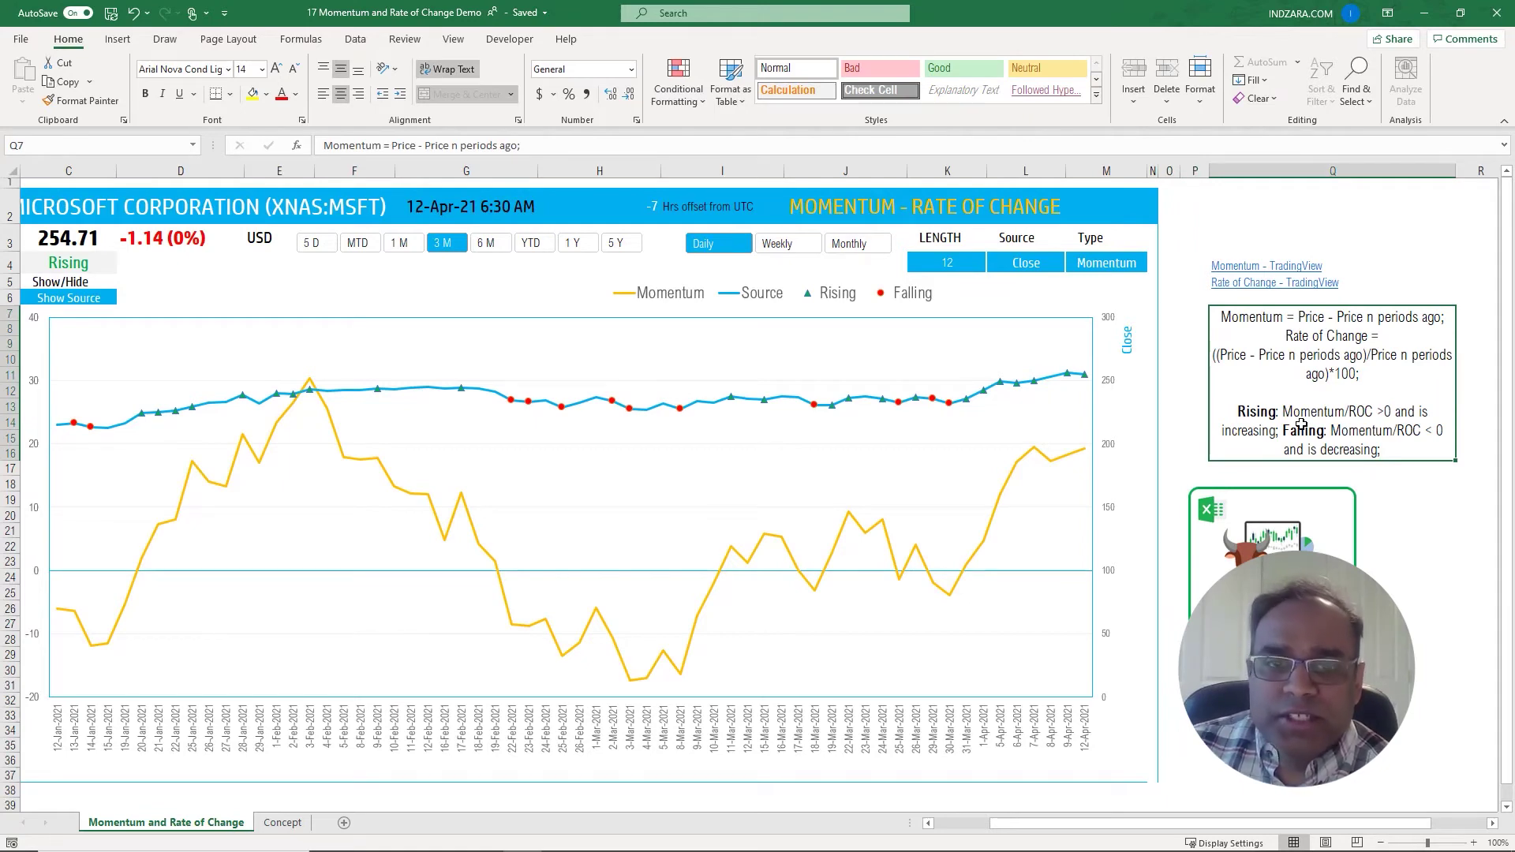
Step: Unhide the HELP sheet containing the calculation table
{"action": "right_click", "coordinate": [293, 828]}
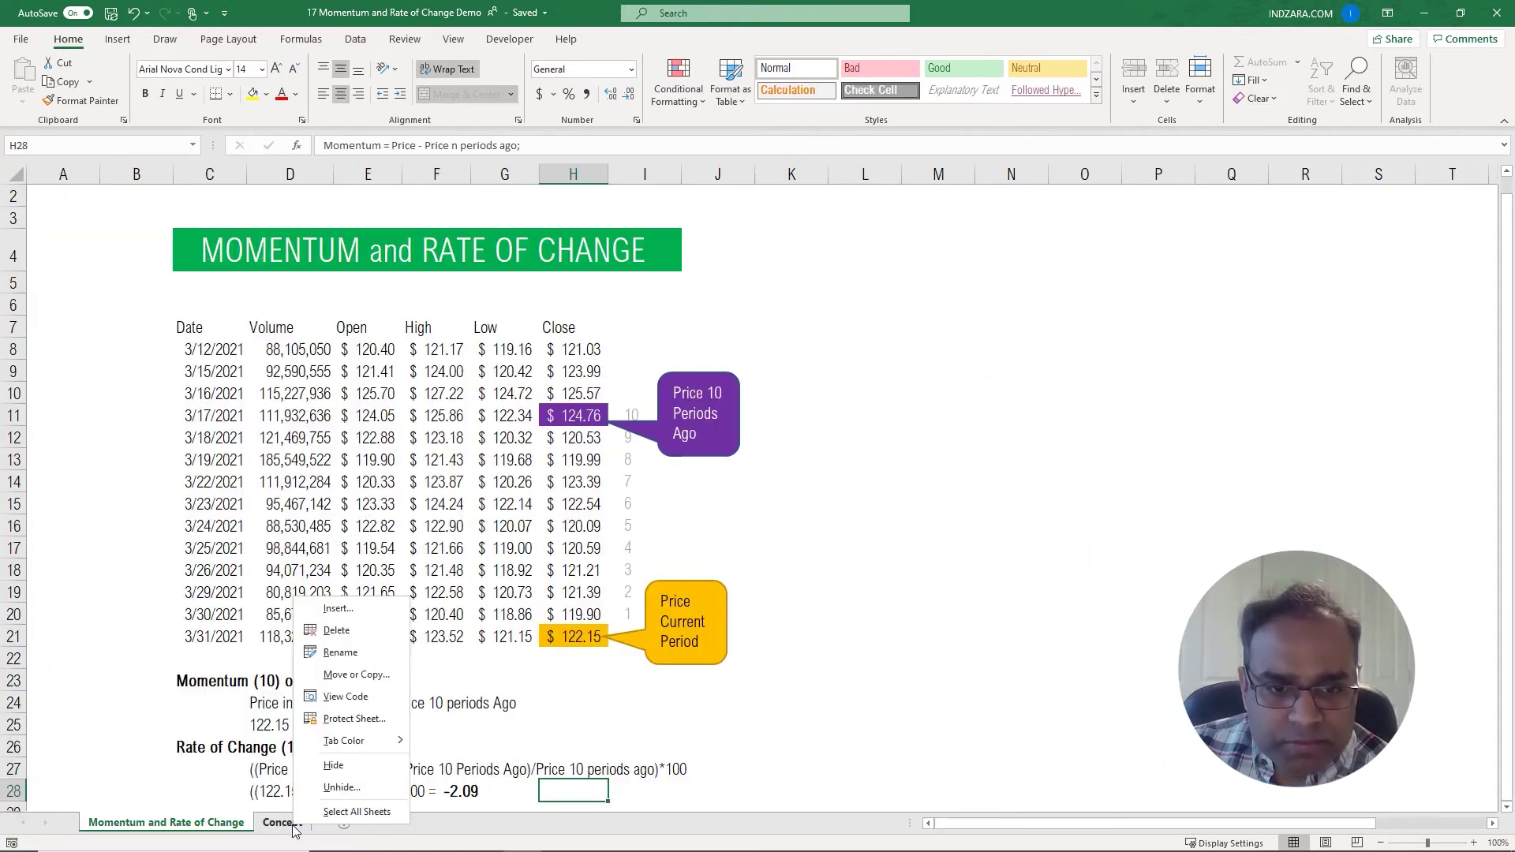
{"action": "left_click", "coordinate": [330, 789]}
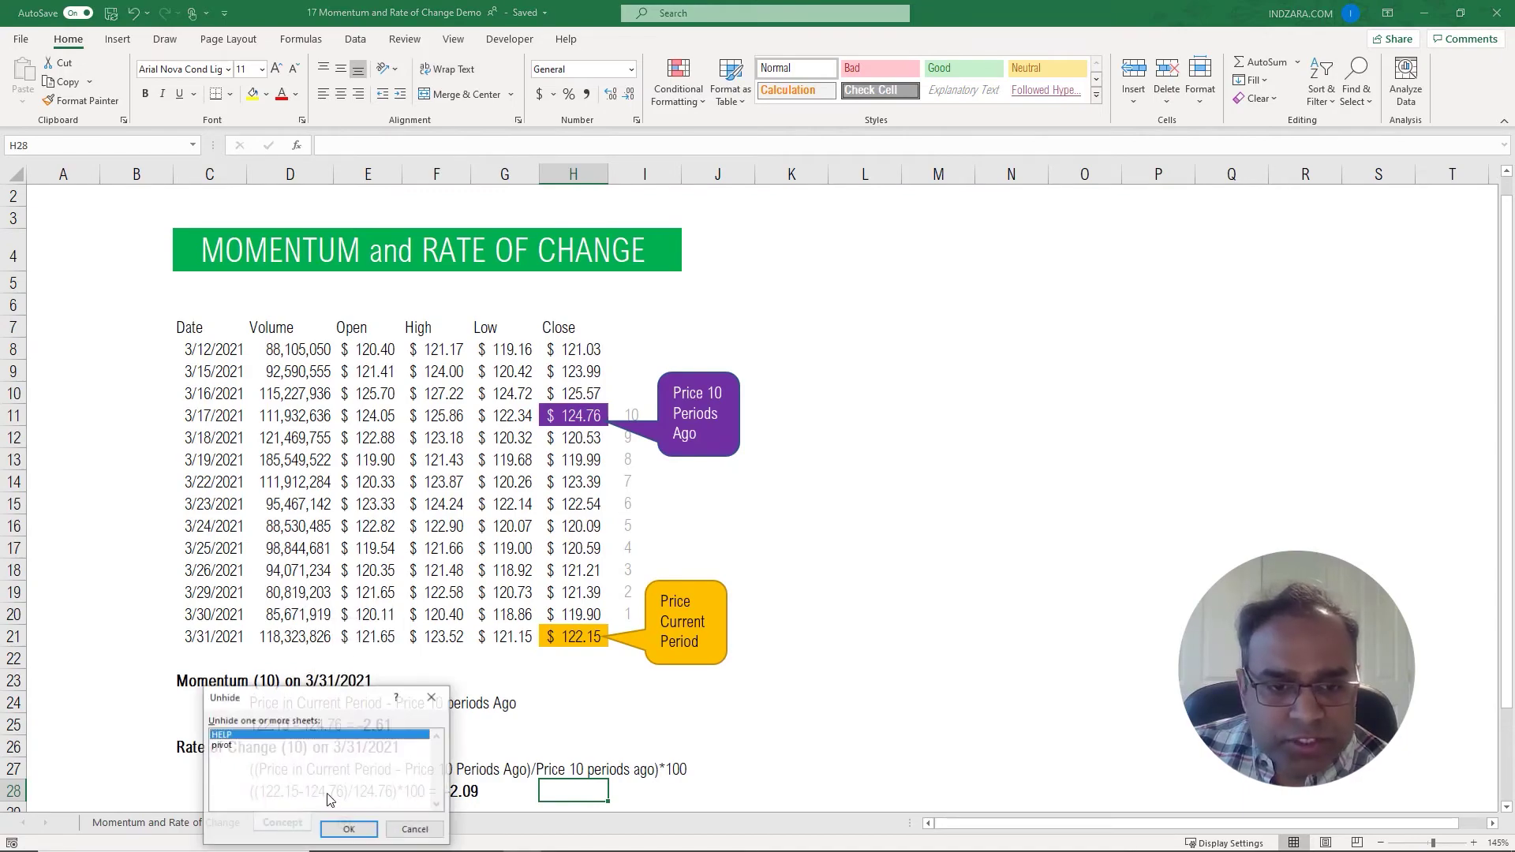
{"action": "left_click", "coordinate": [339, 828]}
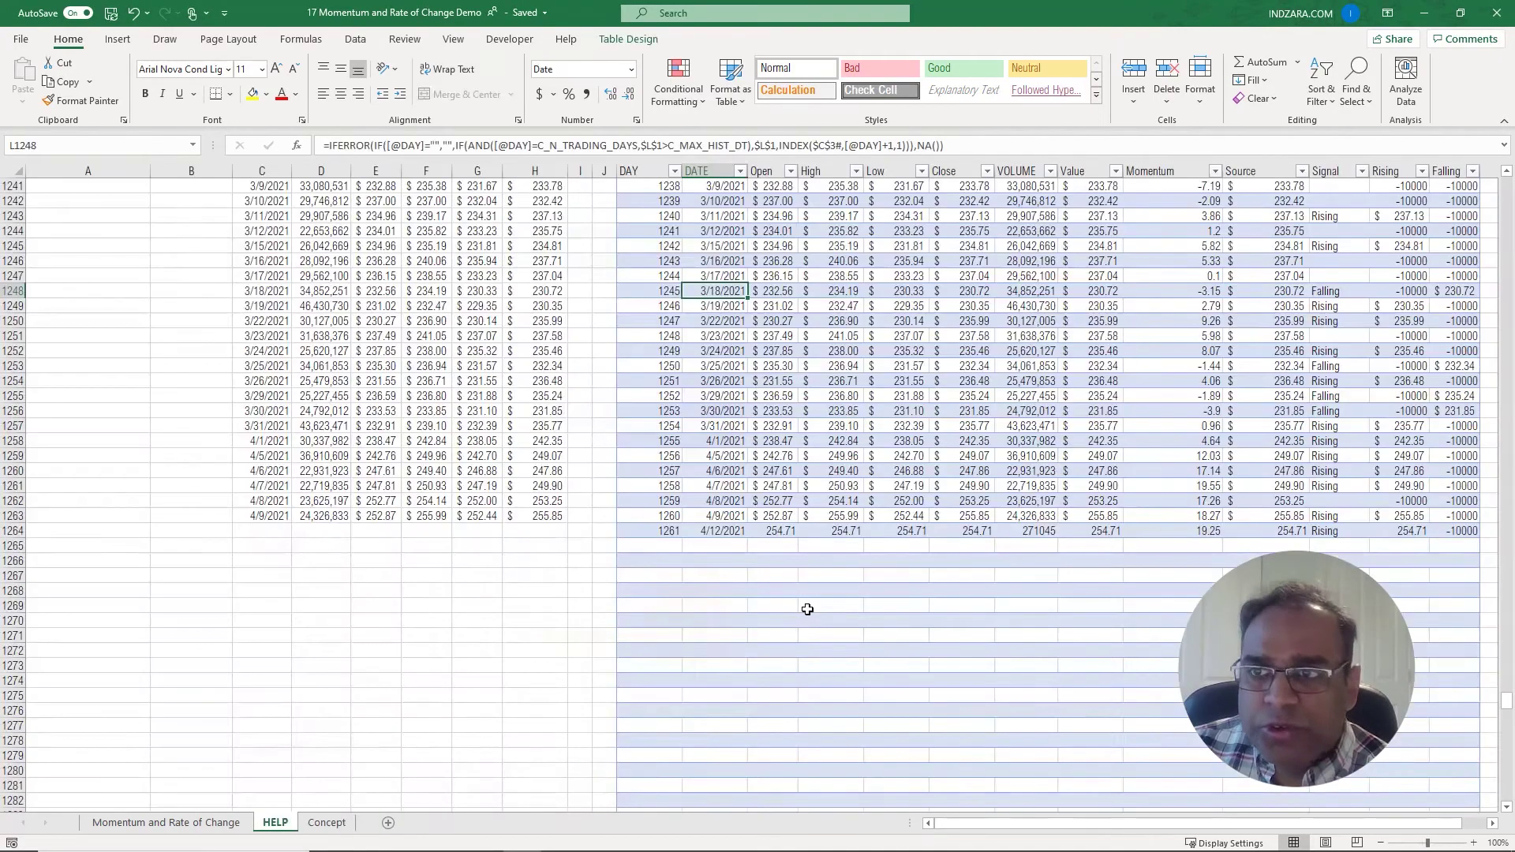
Step: Inspect the Value and Signal (Rising/Falling) column formulas in the table
{"action": "left_click", "coordinate": [1093, 455]}
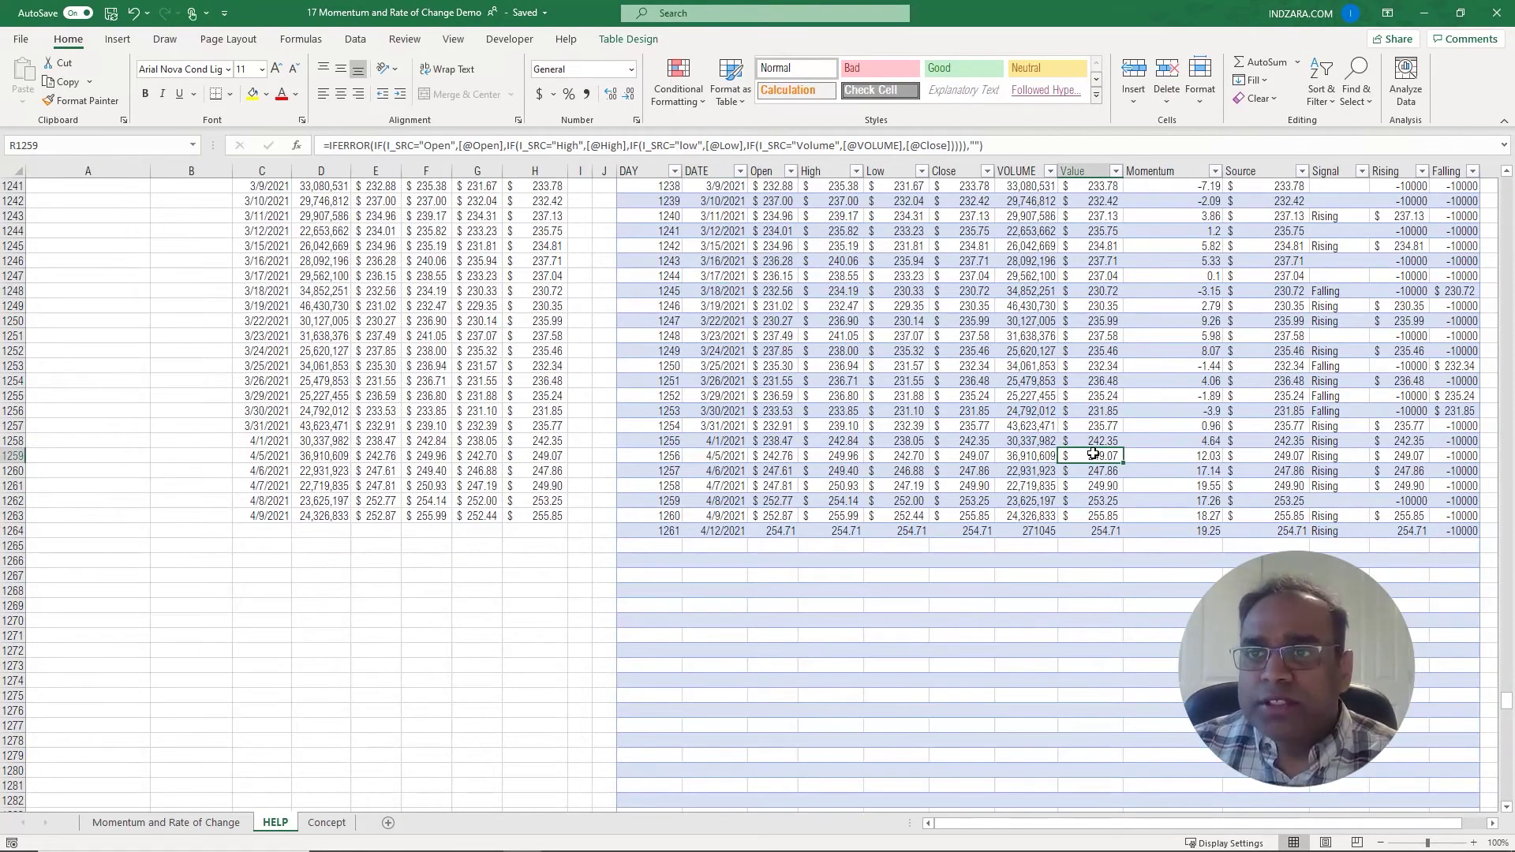
{"action": "key", "text": "ctrl+Up"}
{"action": "key", "text": "ctrl+Up"}
{"action": "key", "text": "Right"}
{"action": "key", "text": "Right"}
{"action": "key", "text": "Right"}
{"action": "key", "text": "Right"}
{"action": "key", "text": "Right"}
{"action": "key", "text": "Right"}
{"action": "key", "text": "Right"}
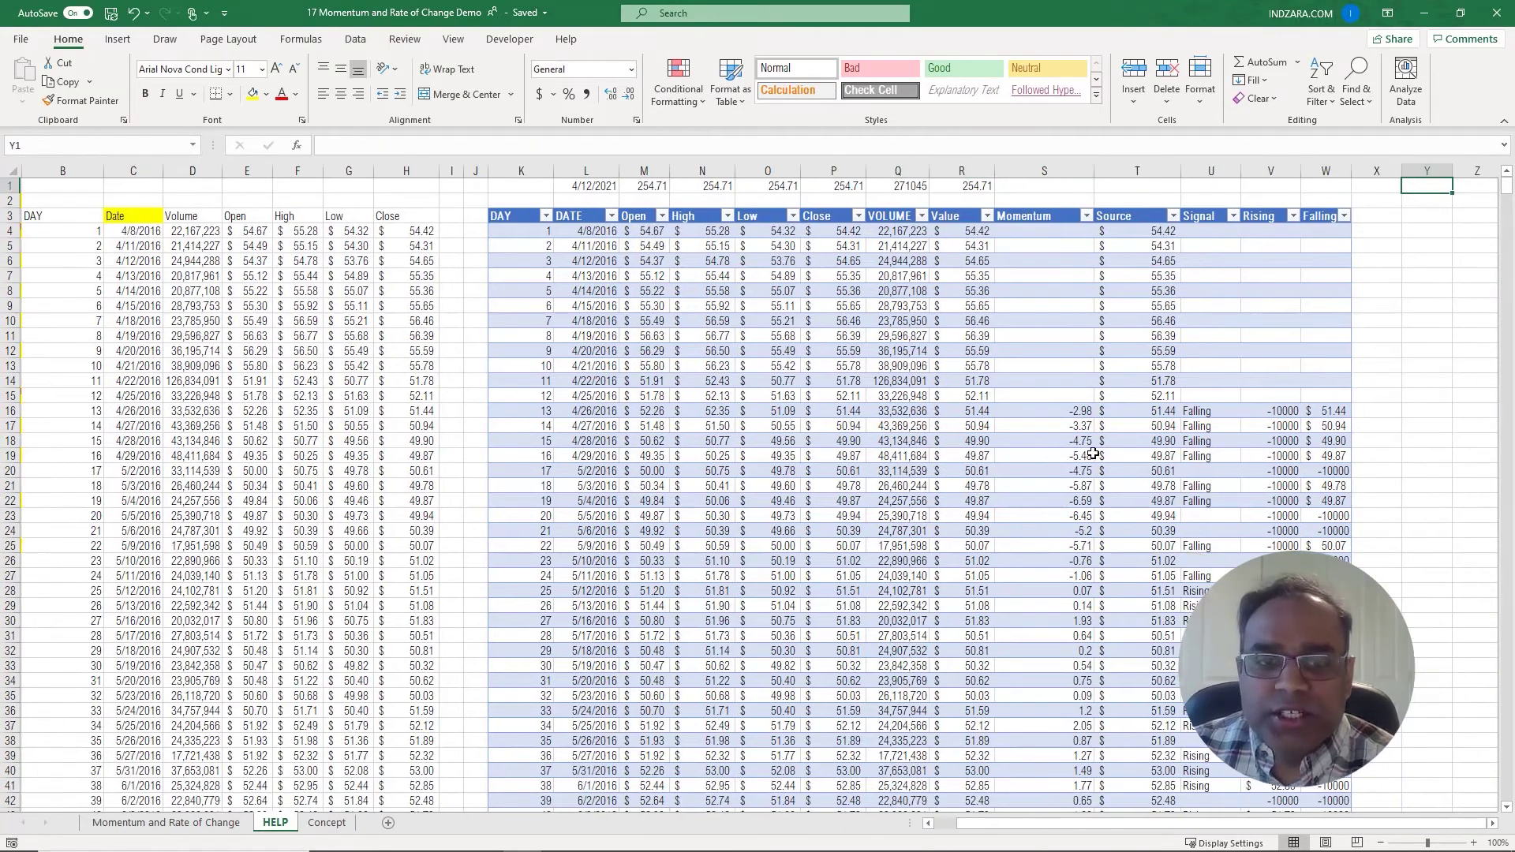
{"action": "key", "text": "Right"}
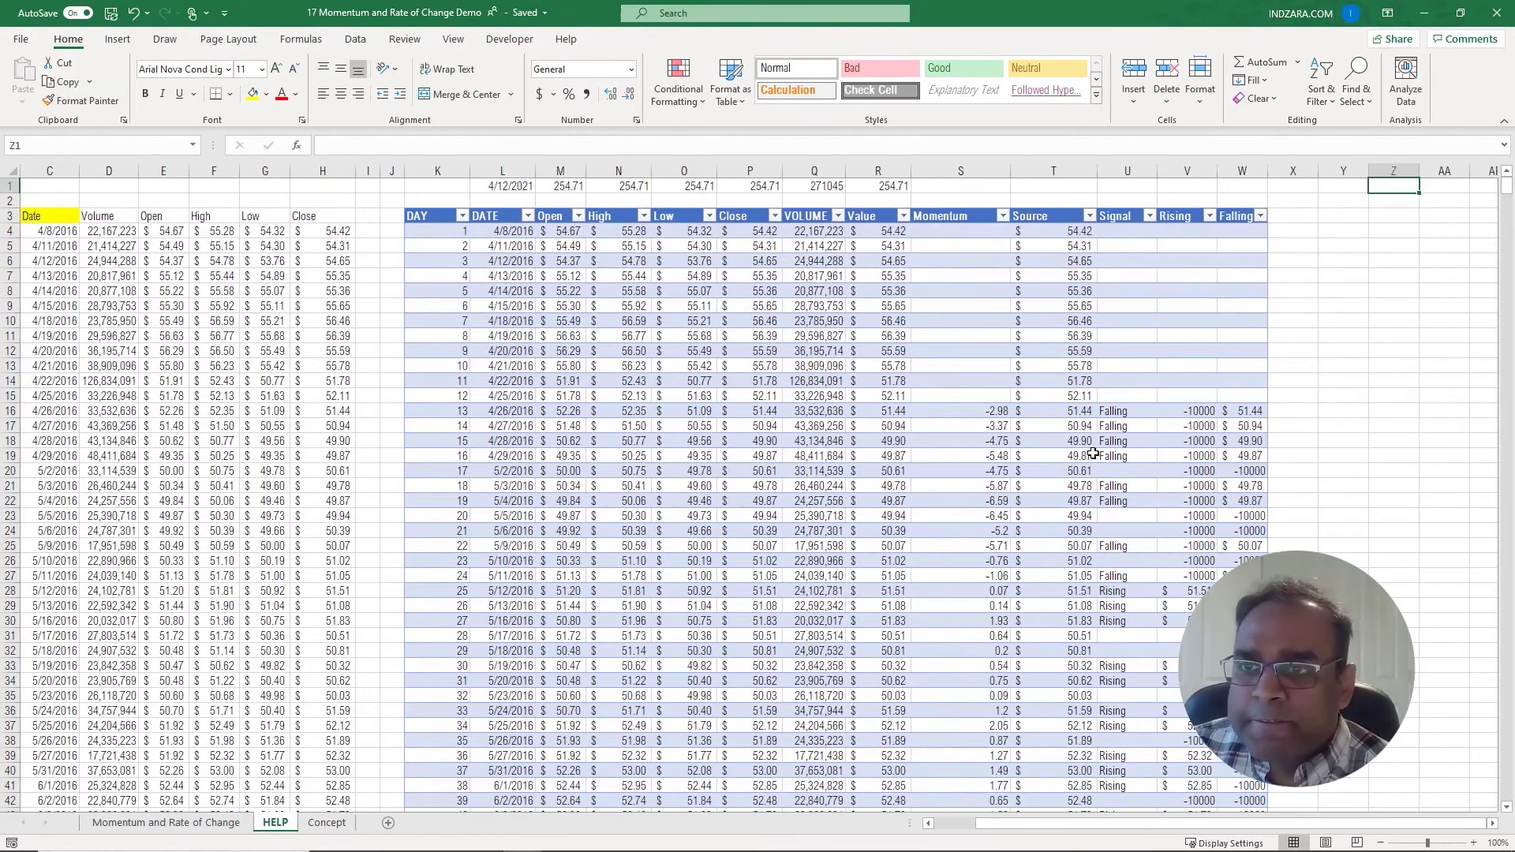
{"action": "left_click", "coordinate": [1121, 231]}
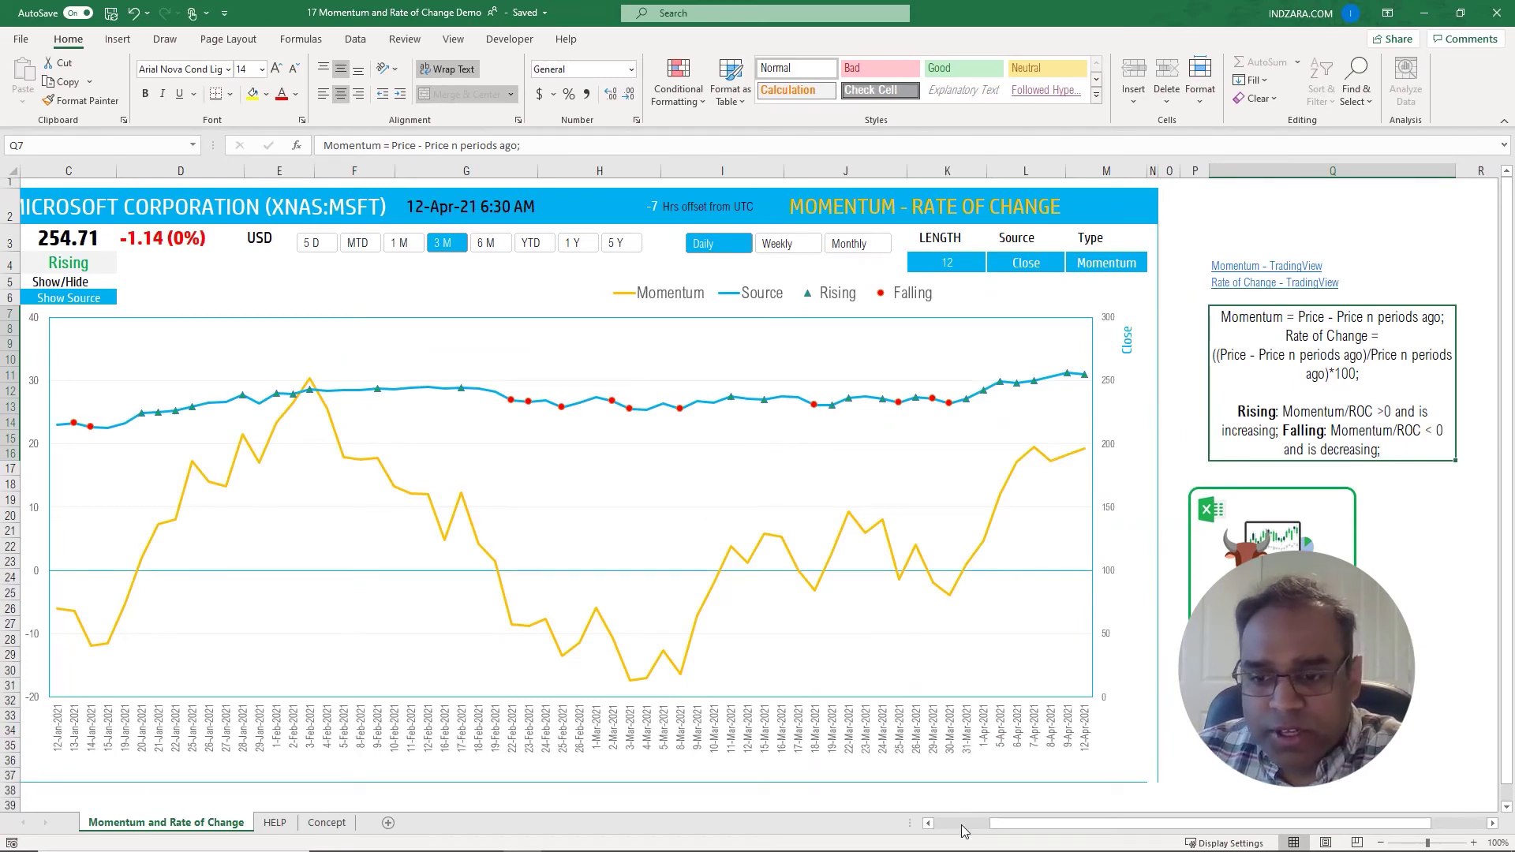
{"action": "left_click", "coordinate": [962, 823]}
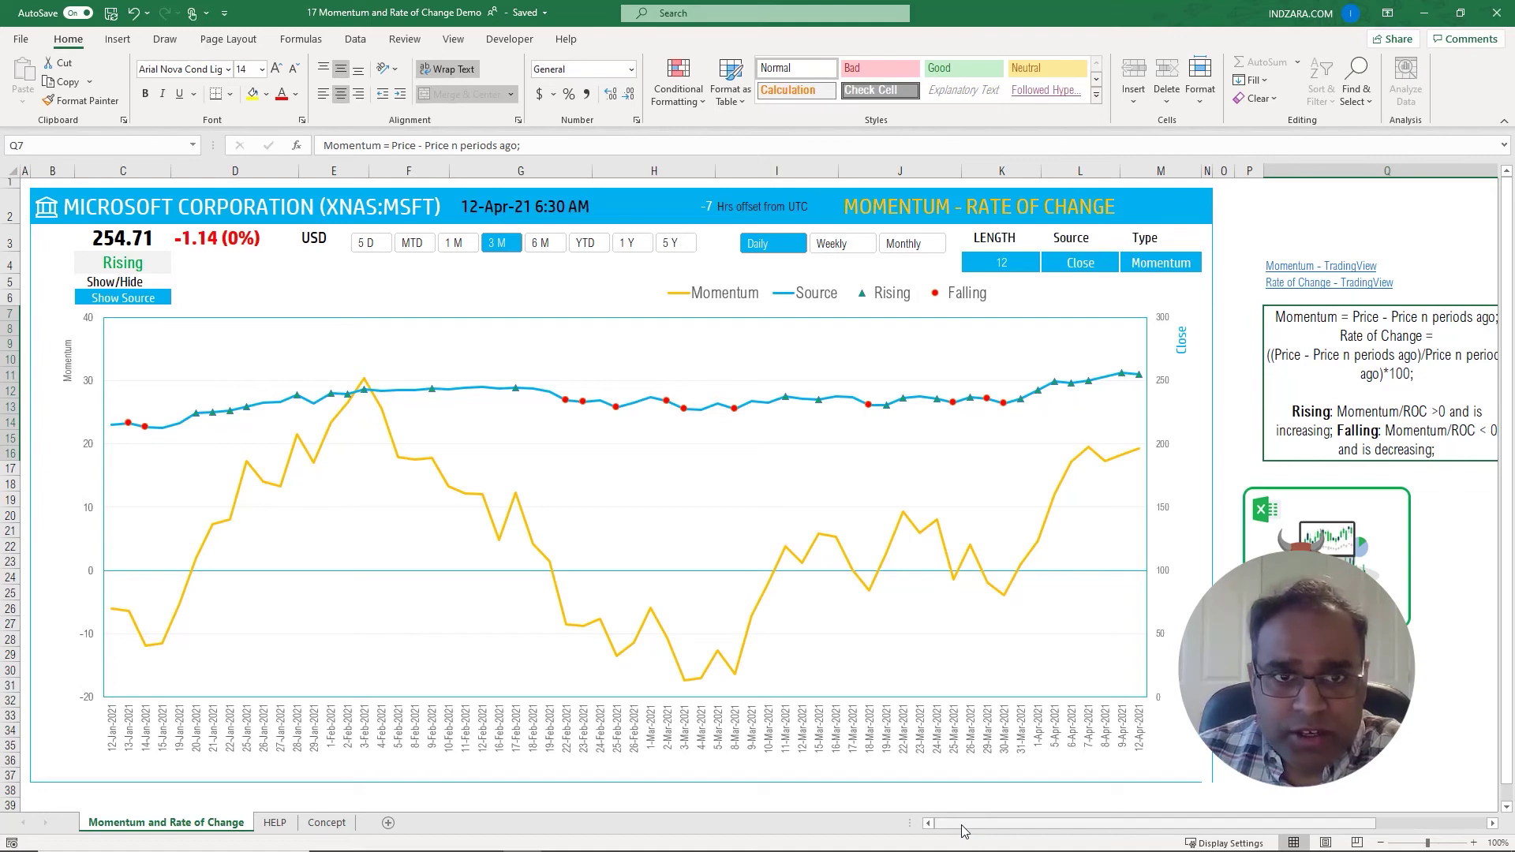
{"action": "left_click", "coordinate": [327, 823]}
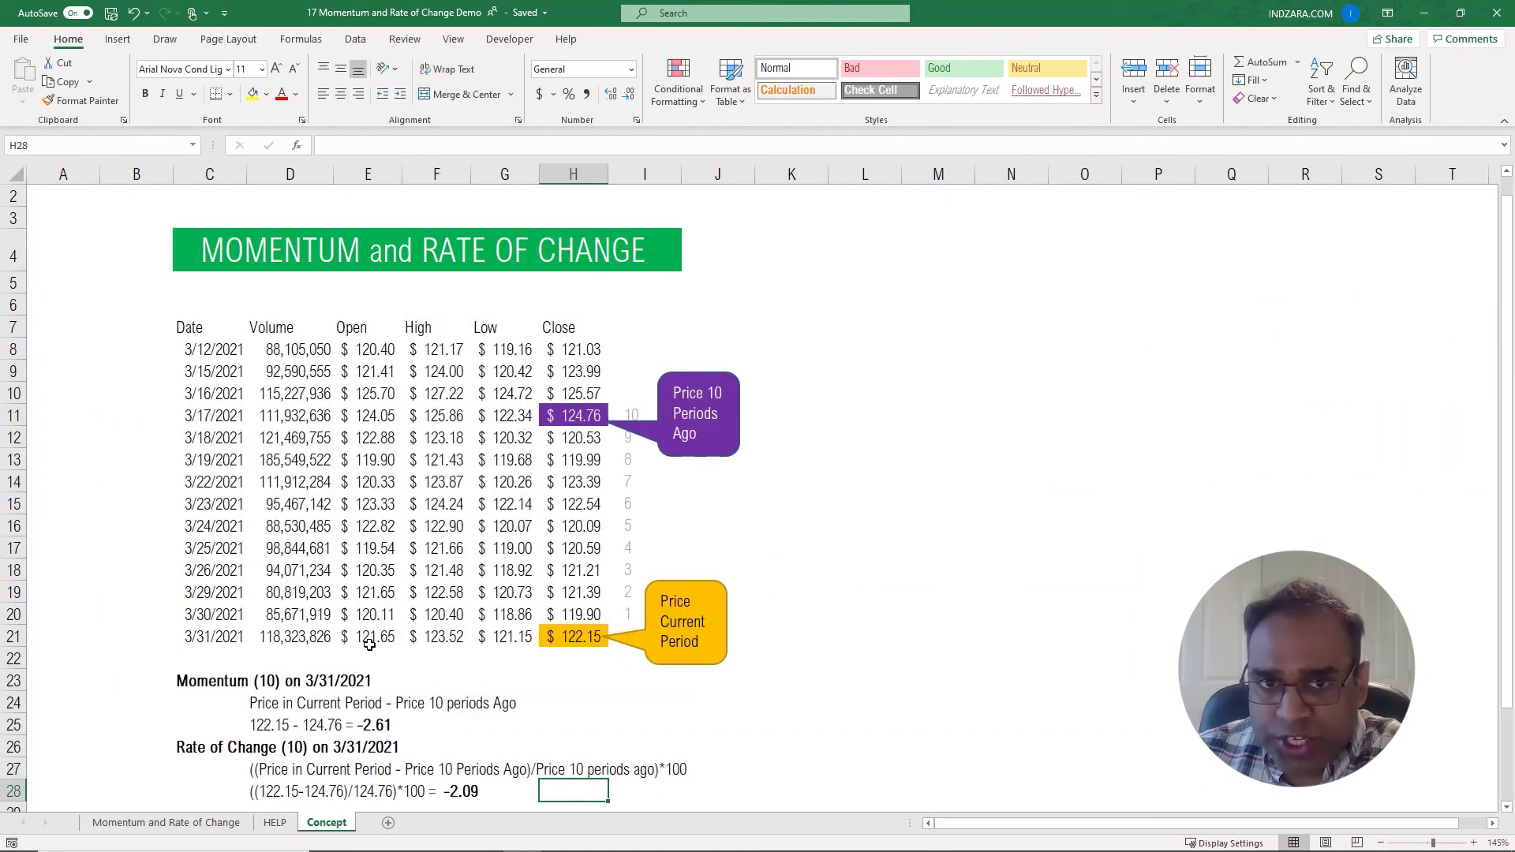
{"action": "left_click", "coordinate": [227, 824]}
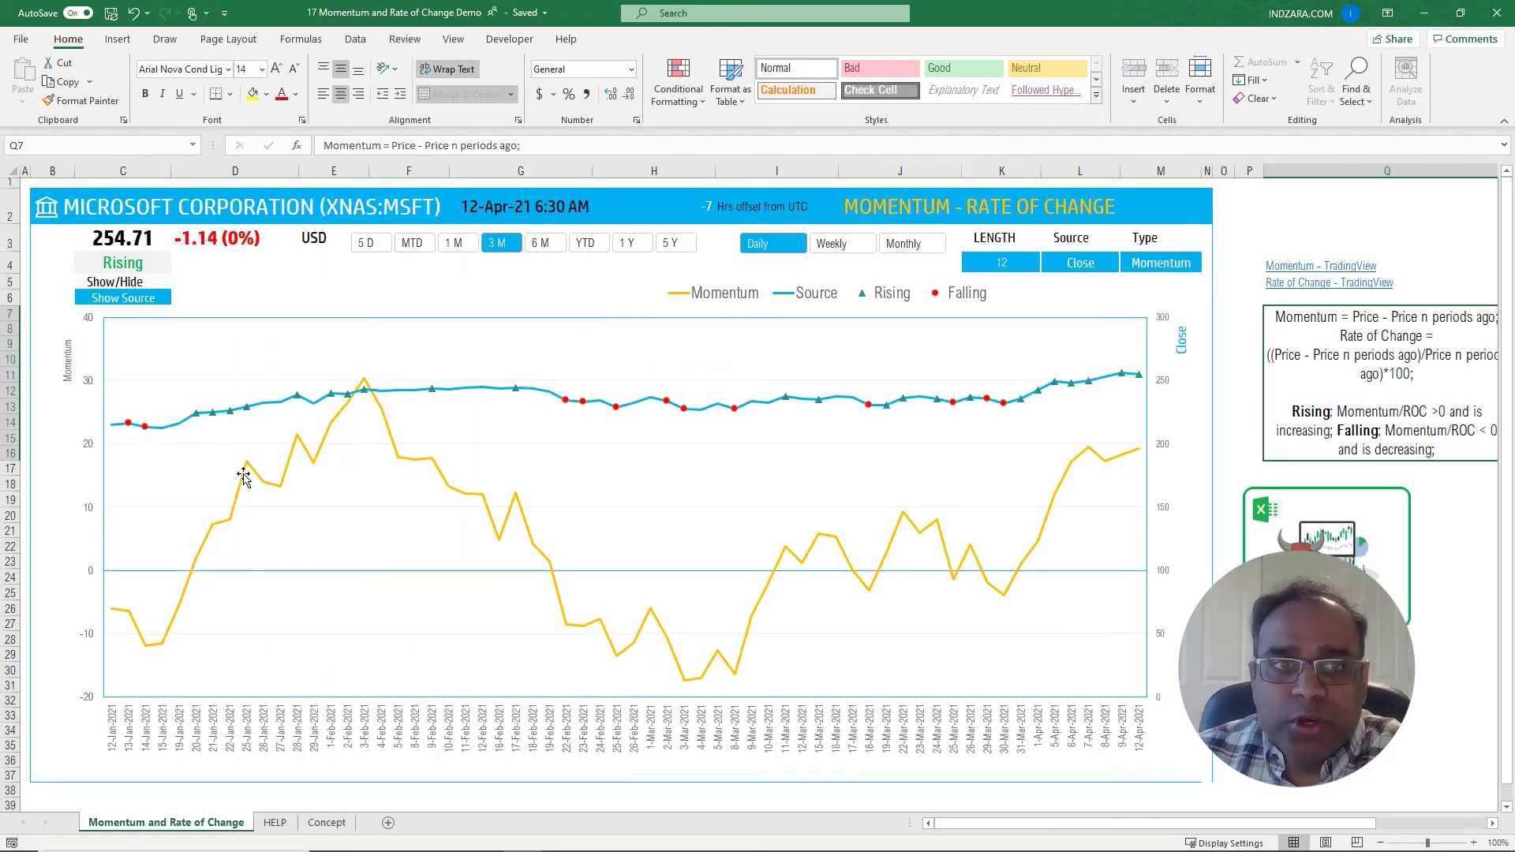
{"action": "left_click", "coordinate": [195, 207]}
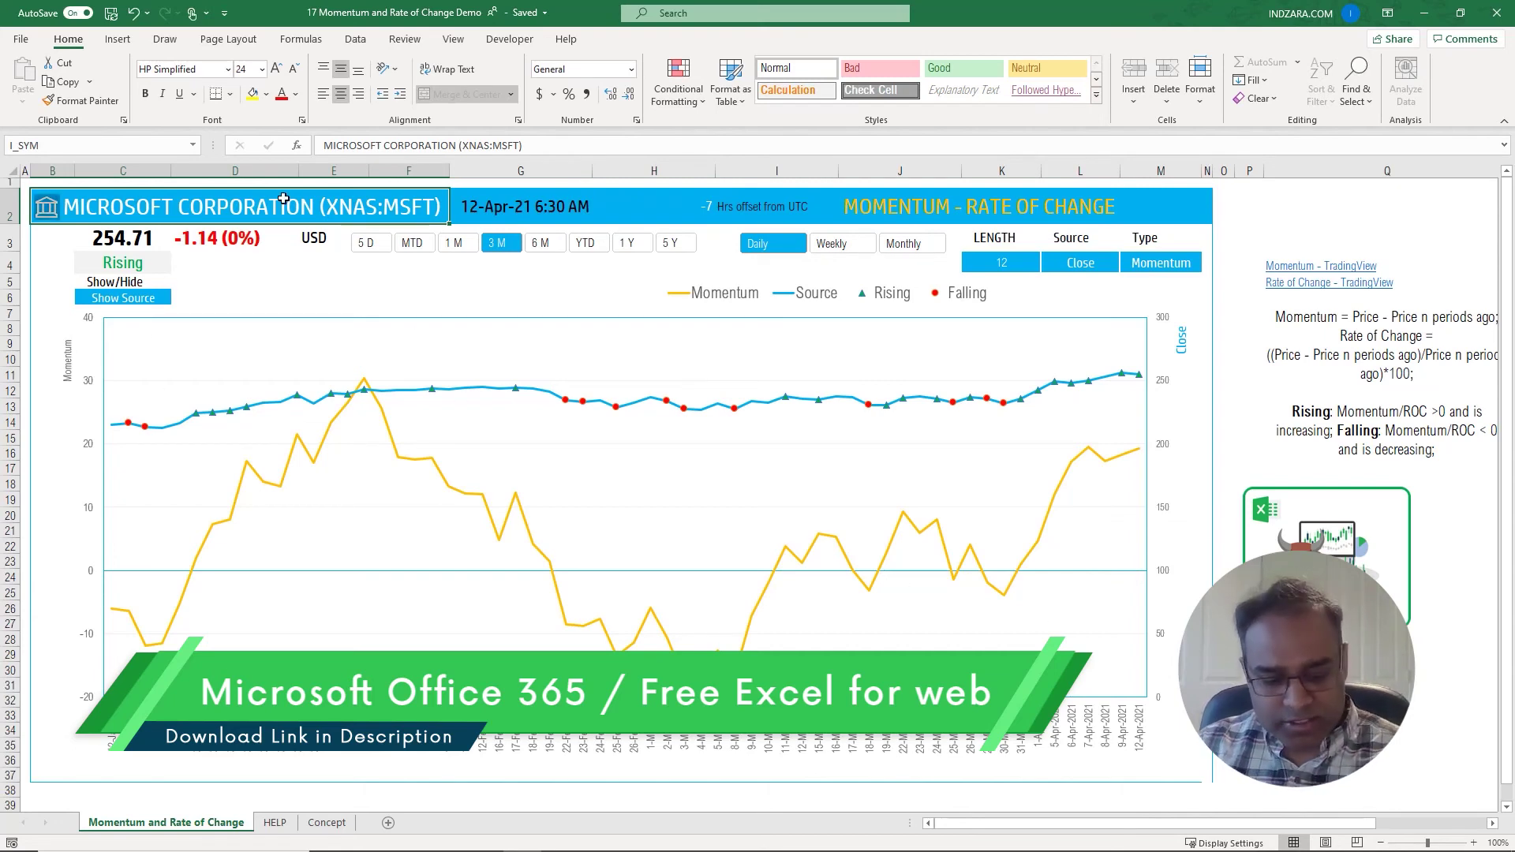
Step: Enter XNAS:AAPL in the title cell and set the chart range to YTD
{"action": "type", "text": "XNAS:"}
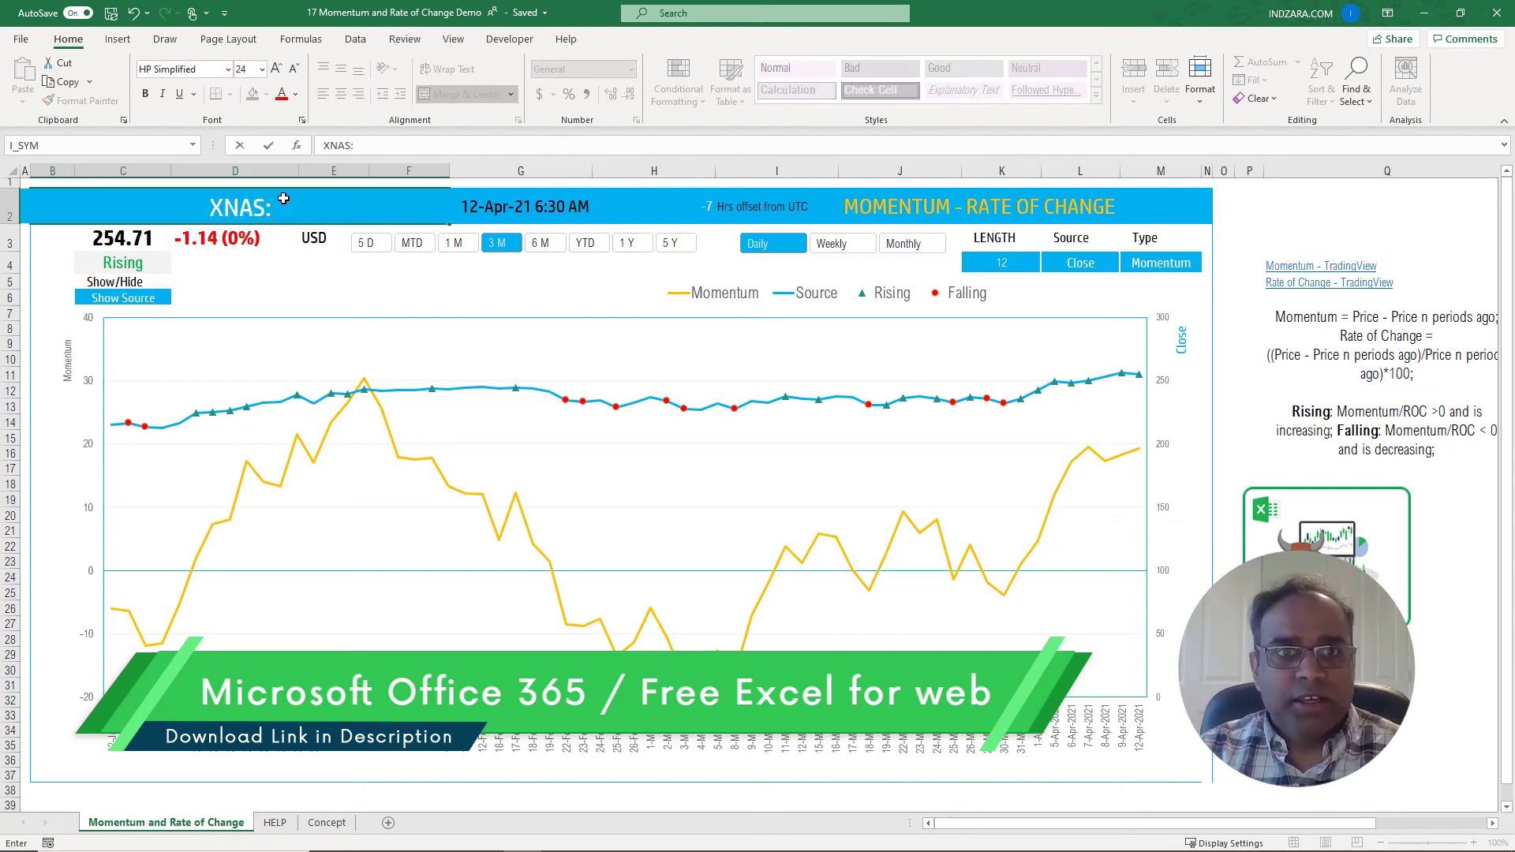
{"action": "type", "text": "AAPL"}
{"action": "key", "text": "Return"}
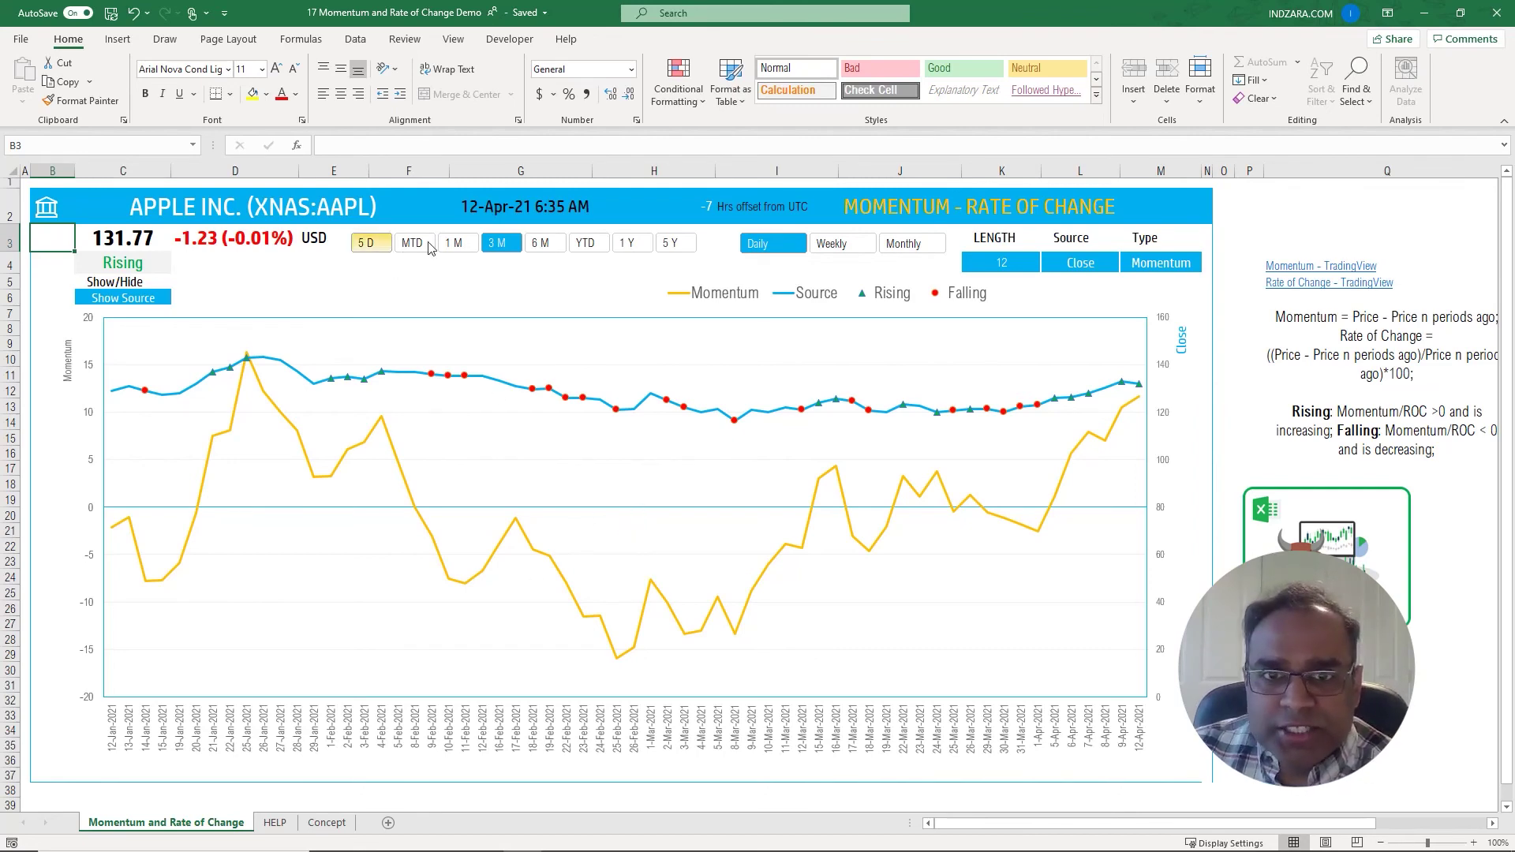
{"action": "left_click", "coordinate": [550, 244]}
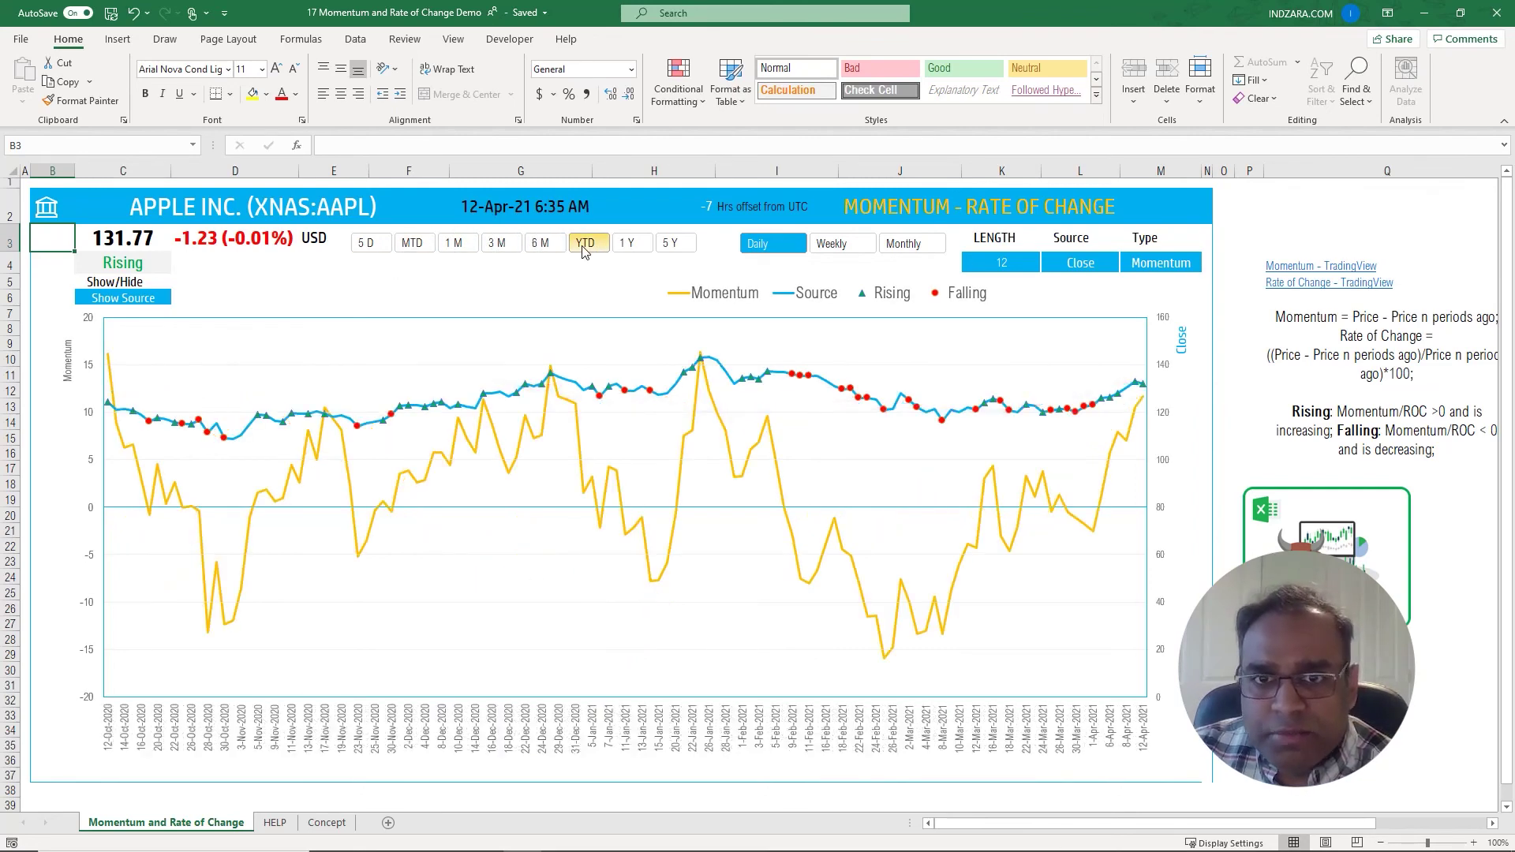
{"action": "left_click", "coordinate": [585, 247]}
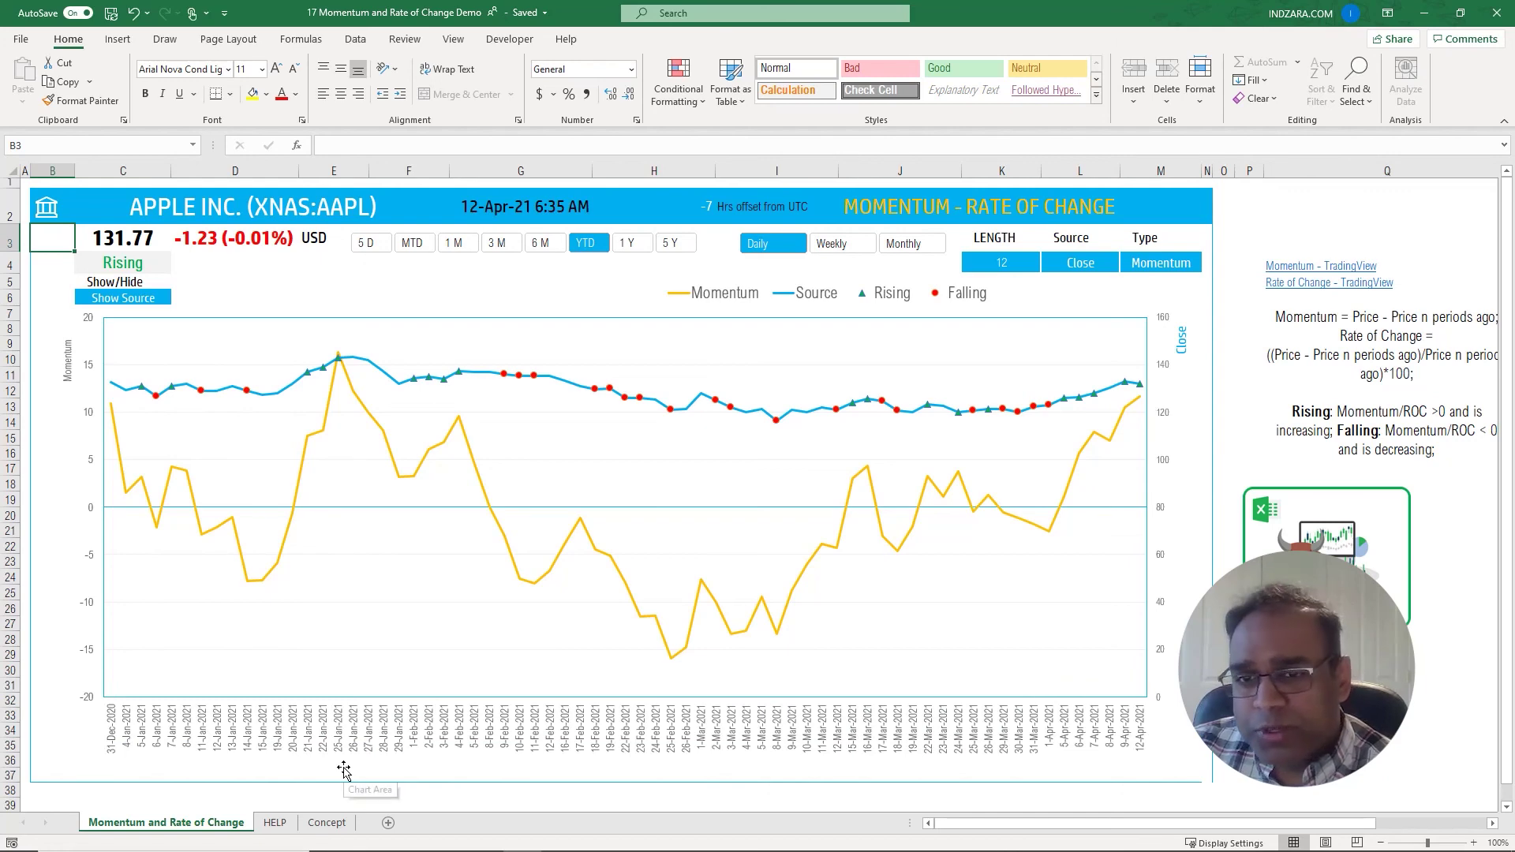
{"action": "left_click", "coordinate": [275, 823]}
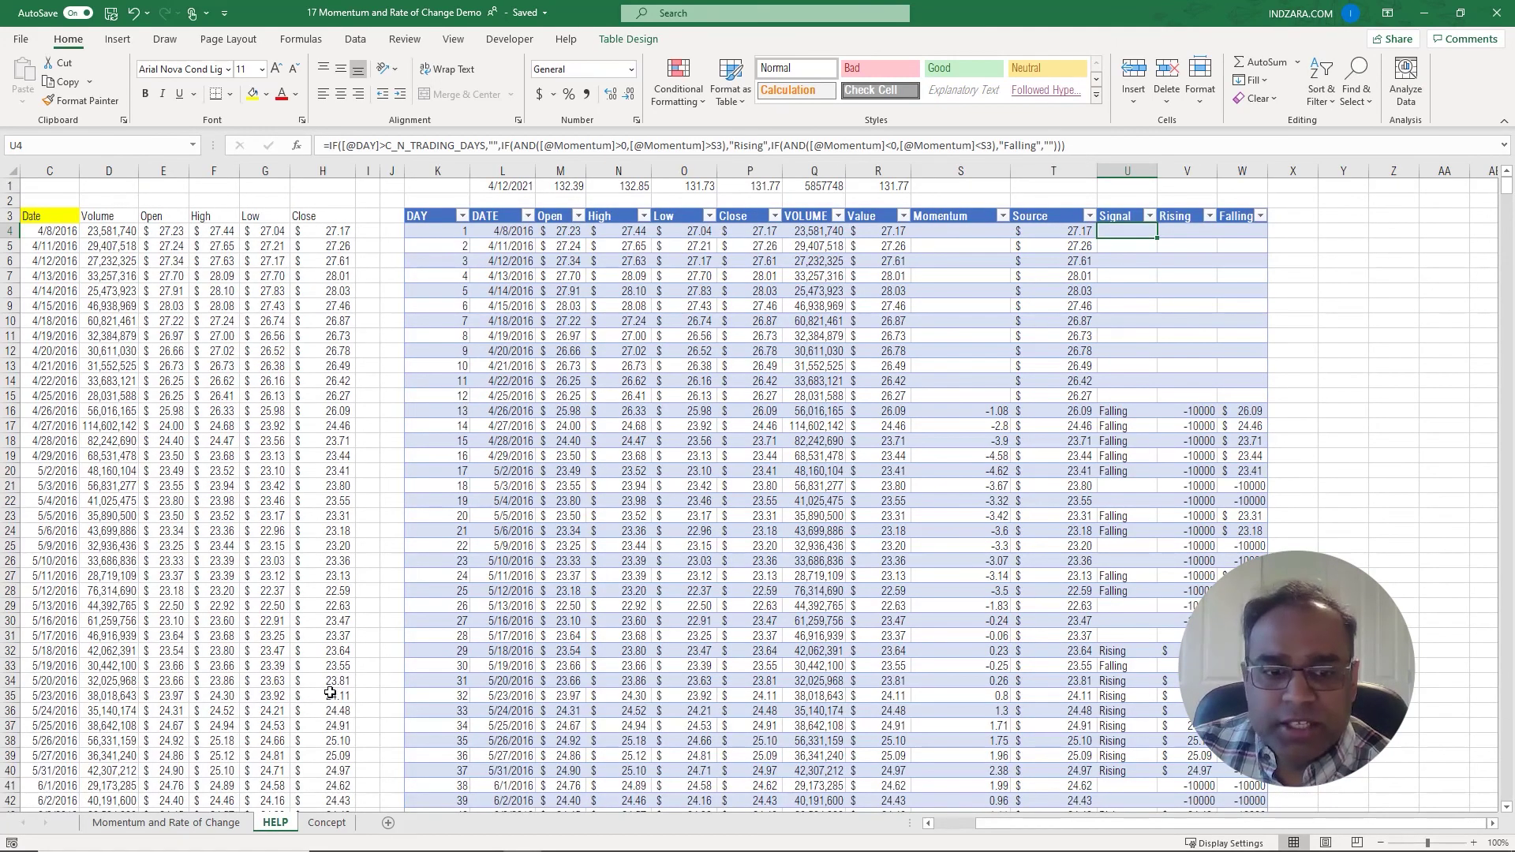
{"action": "left_click", "coordinate": [229, 824]}
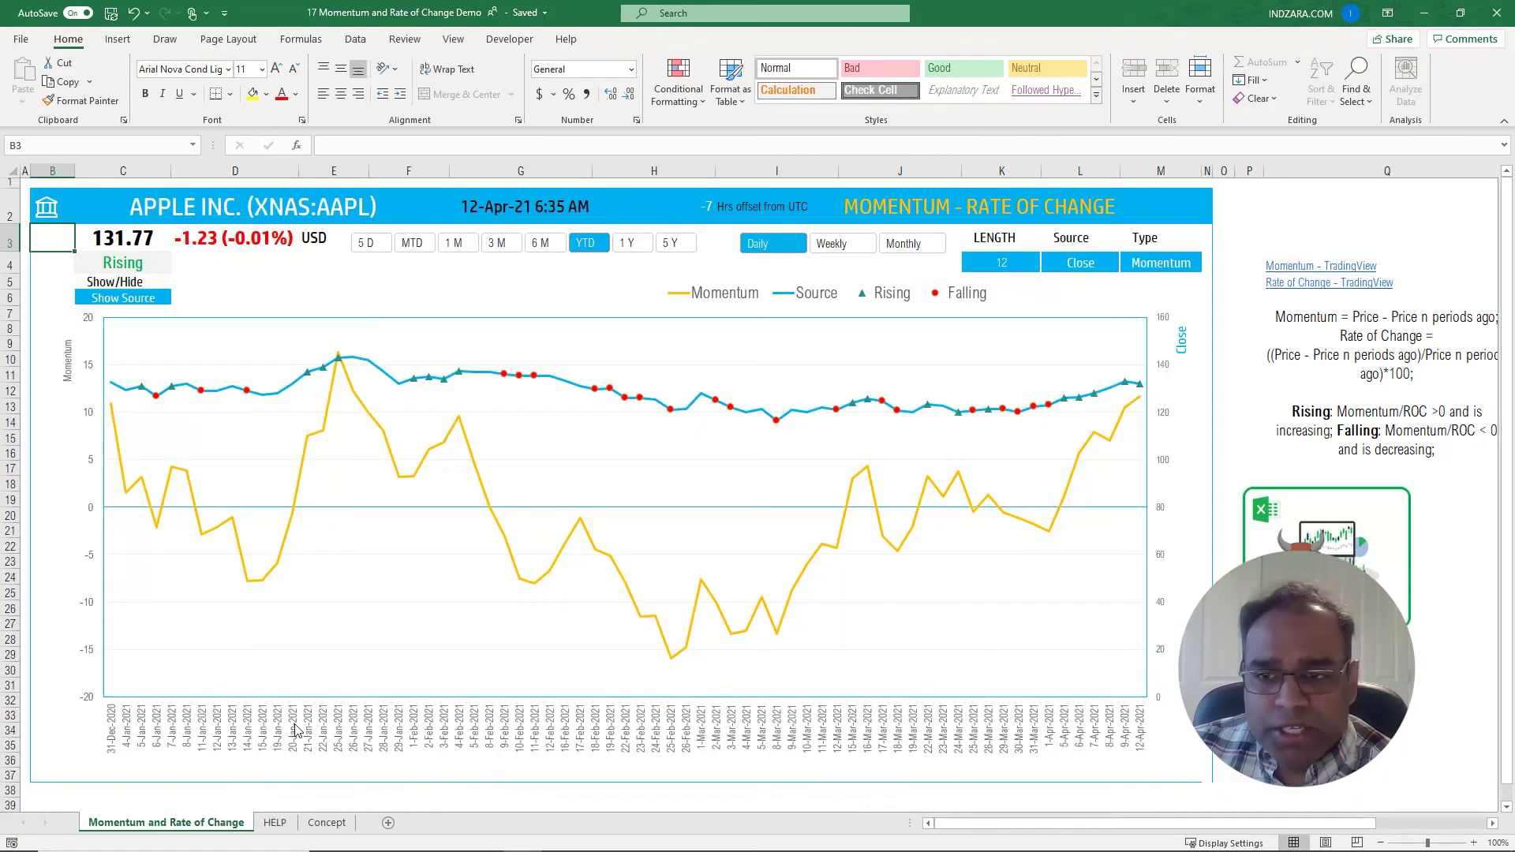